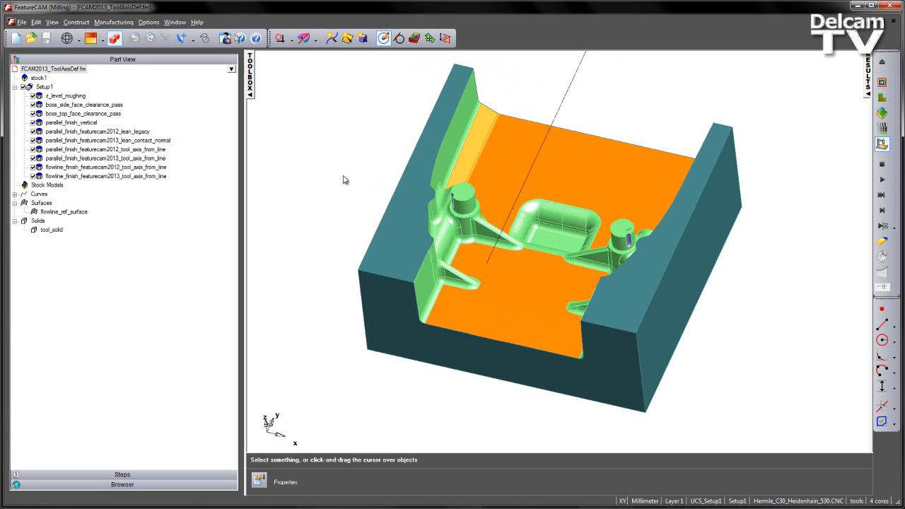
# Step: Exclude all parallel and flowline finish features from the plan, from parallel_finish_vertical through flowline_finish_featurecam2013_tool_axis_from_line
pyautogui.click(32, 122)
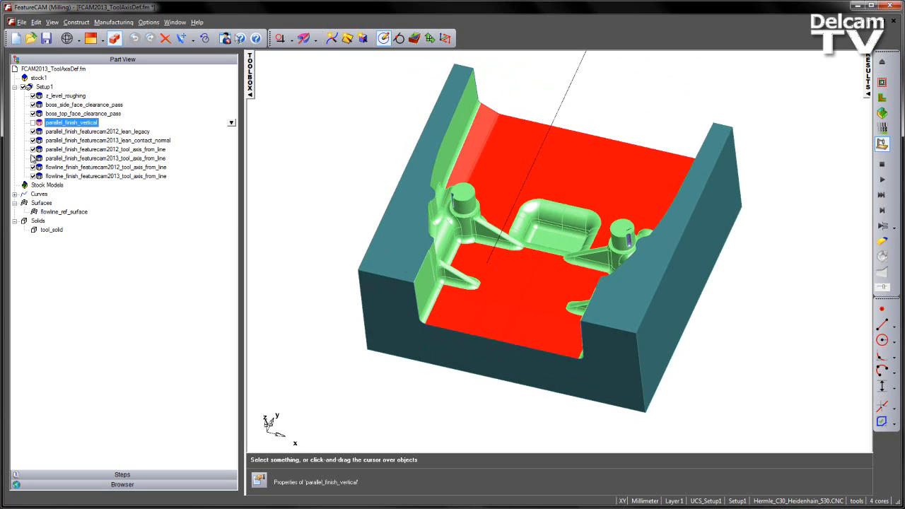
pyautogui.keyDown('shift'); pyautogui.click(61, 178); pyautogui.keyUp('shift')
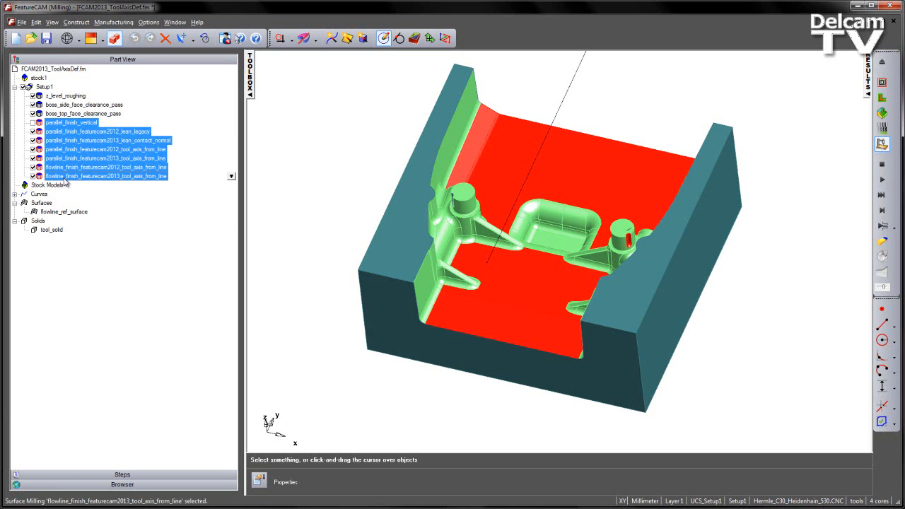
pyautogui.rightClick(65, 178)
pyautogui.click(265, 303)
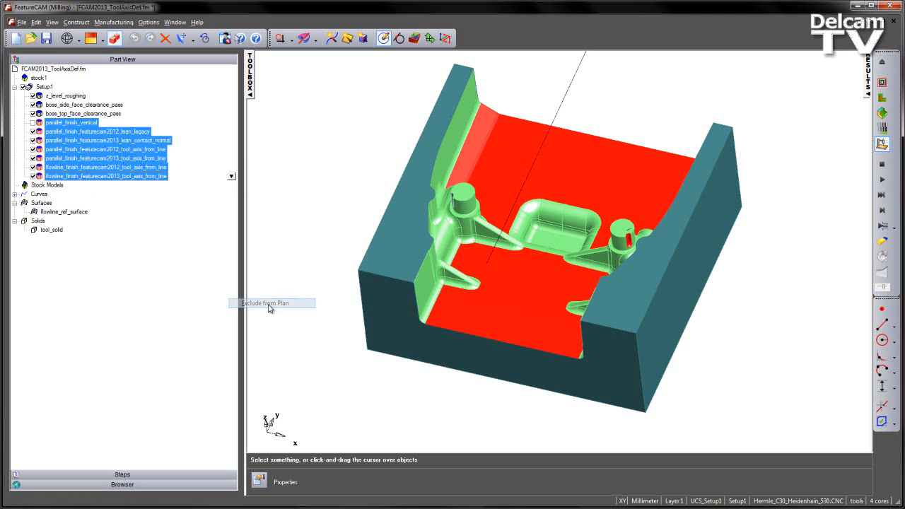
# Step: Highlight z_level_roughing and the boss top and side face clearance features one by one to review their geometry on the part
pyautogui.click(63, 97)
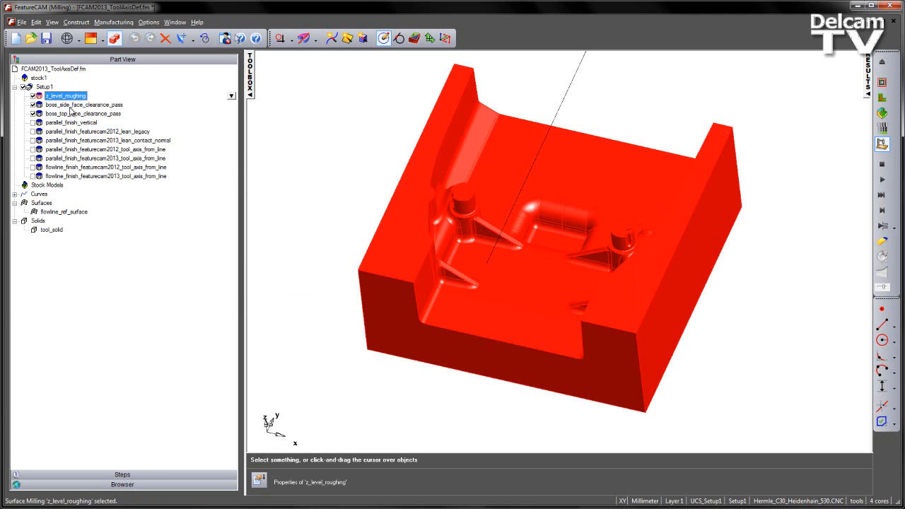
pyautogui.click(74, 105)
pyautogui.click(76, 113)
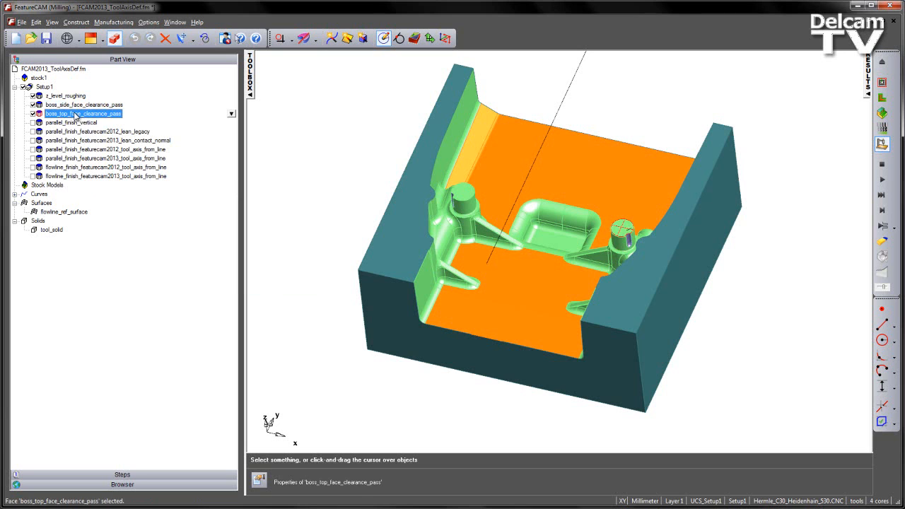
pyautogui.click(75, 106)
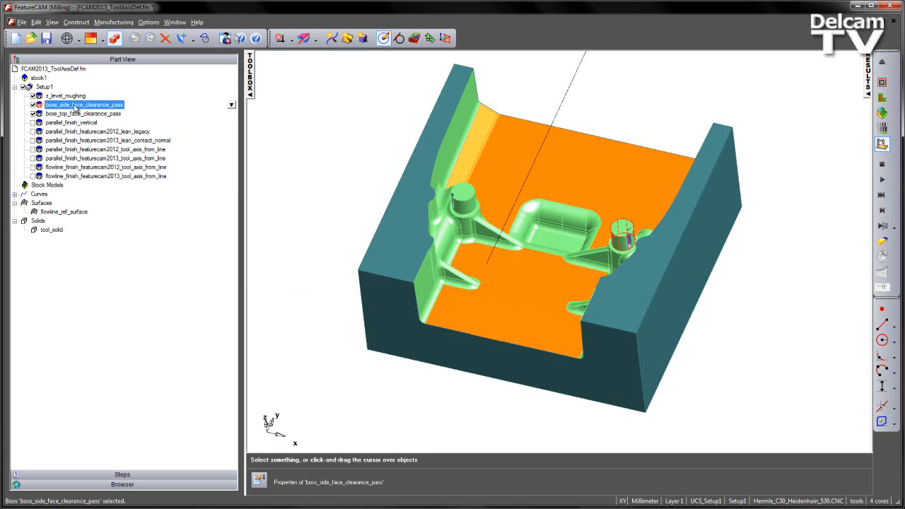
pyautogui.click(296, 106)
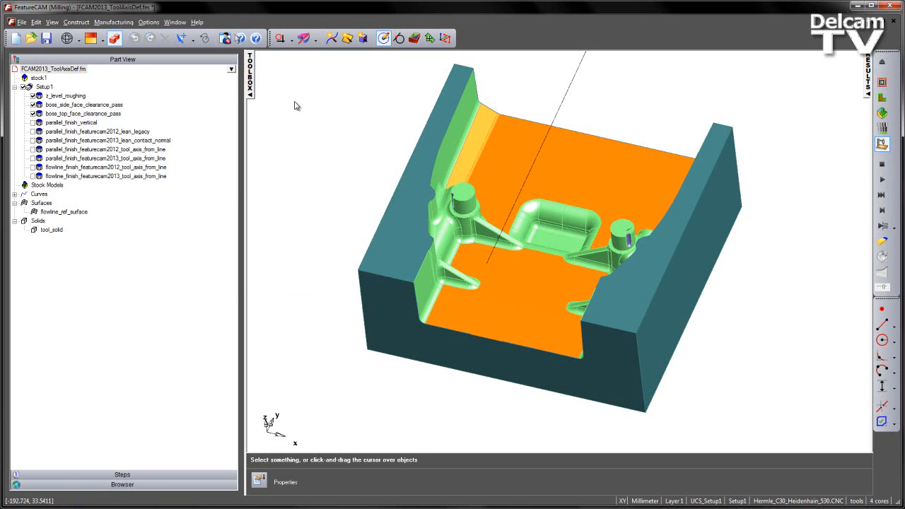
# Step: Clear the simulation starting point and run a 3D solid simulation of the roughing and boss clearance features
pyautogui.click(52, 22)
pyautogui.moveTo(76, 34)
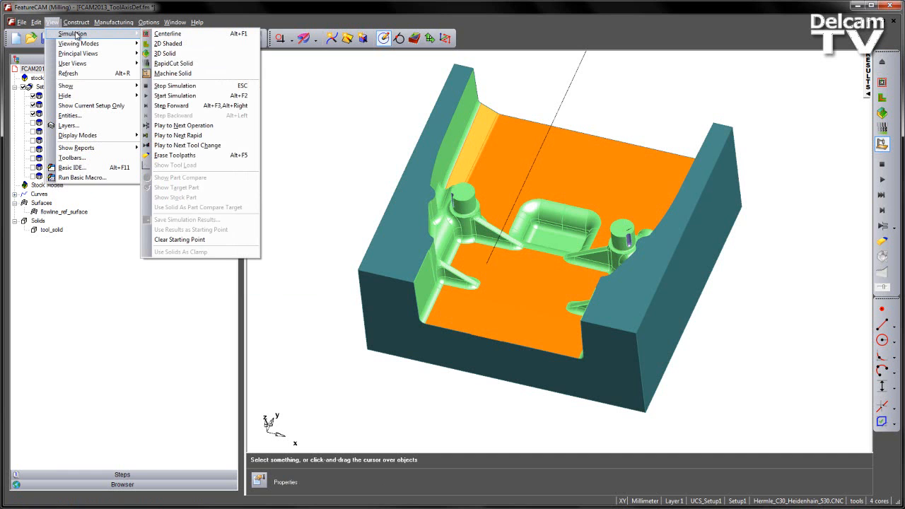
pyautogui.click(205, 240)
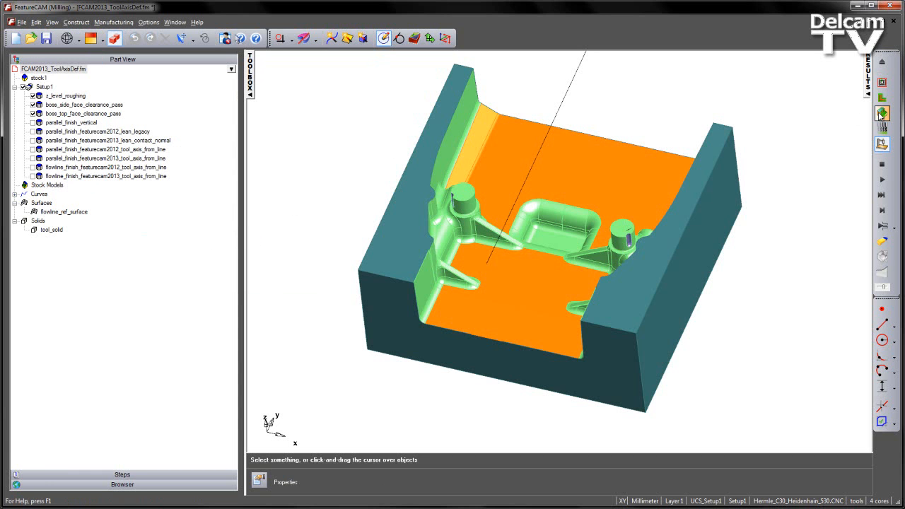
pyautogui.click(882, 180)
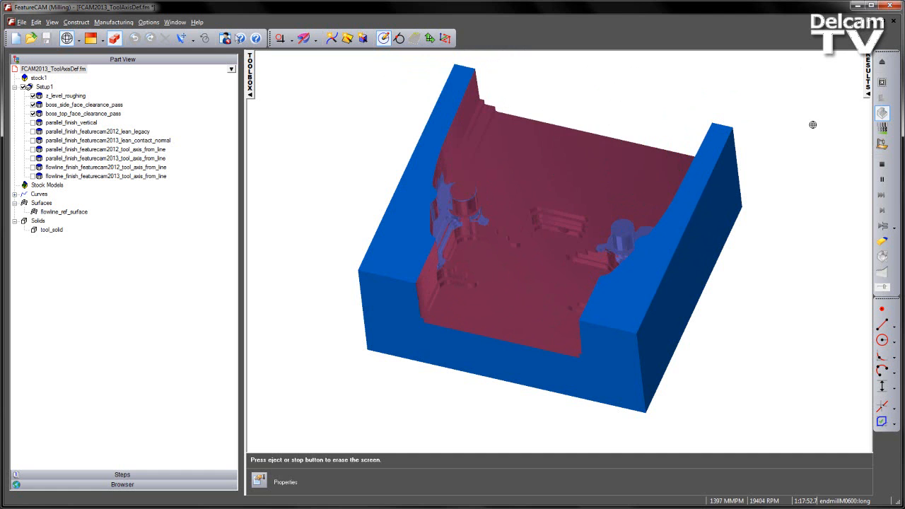
pyautogui.moveTo(619, 329); pyautogui.dragTo(408, 191)
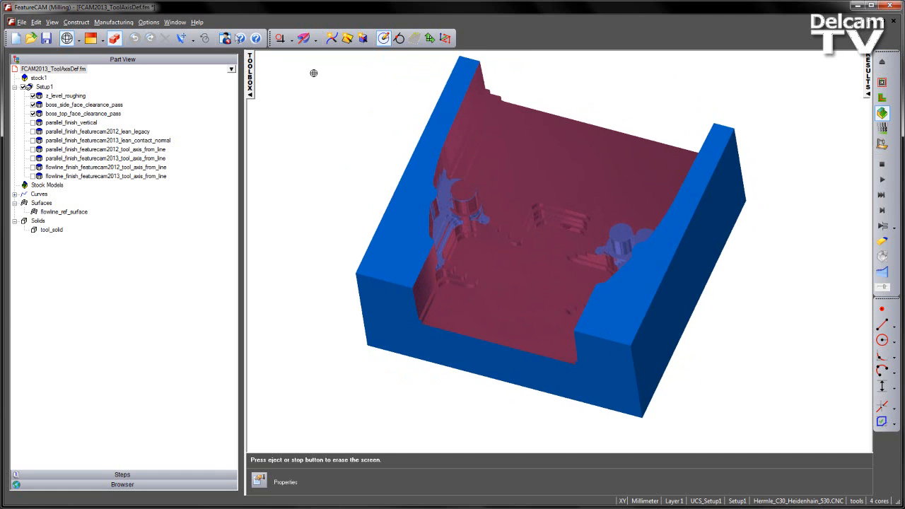
# Step: Use the roughing simulation results as the starting point for further simulations and stop the simulation
pyautogui.click(52, 22)
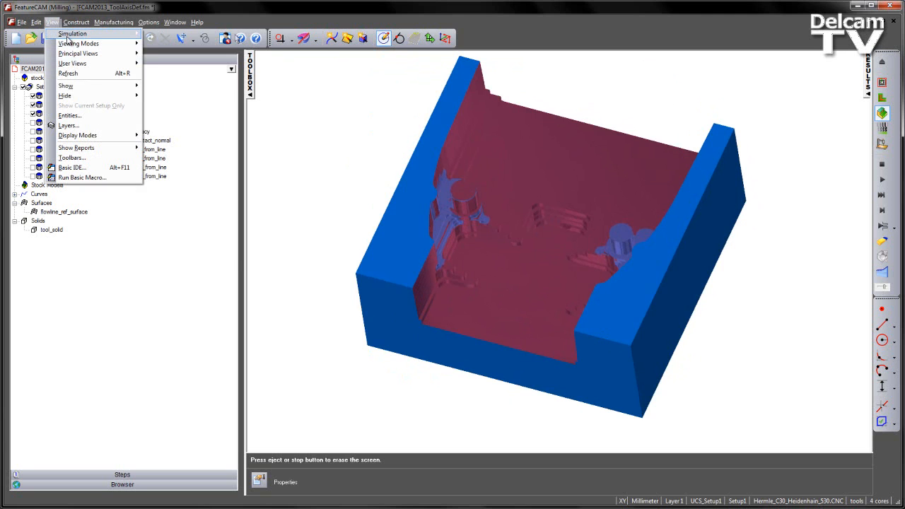
pyautogui.moveTo(99, 33)
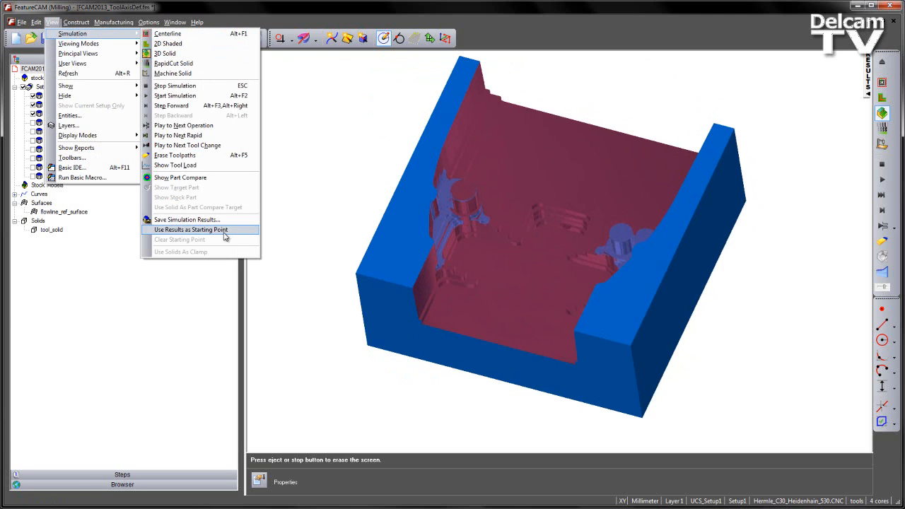
pyautogui.click(224, 230)
pyautogui.click(882, 164)
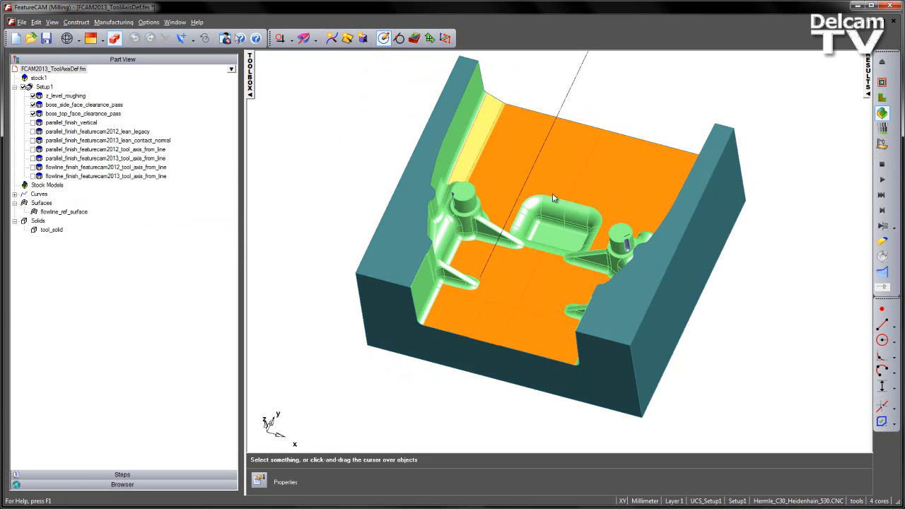
# Step: Exclude z_level_roughing and both boss clearance features from the plan and include parallel_finish_vertical
pyautogui.click(32, 96)
pyautogui.click(33, 104)
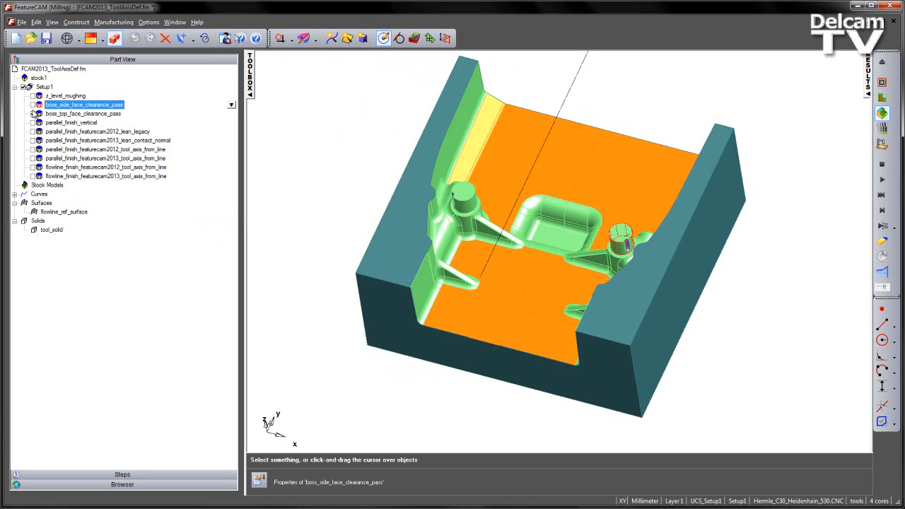
pyautogui.click(33, 114)
pyautogui.click(32, 123)
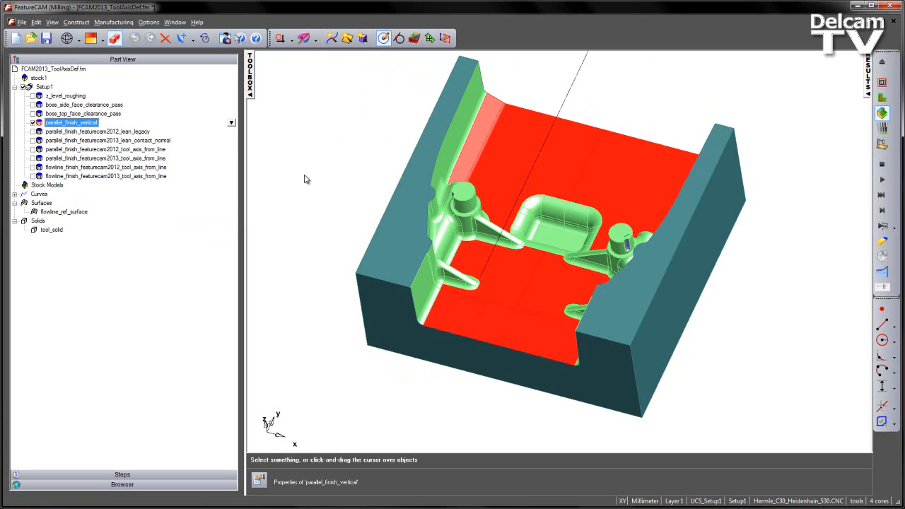
pyautogui.click(304, 38)
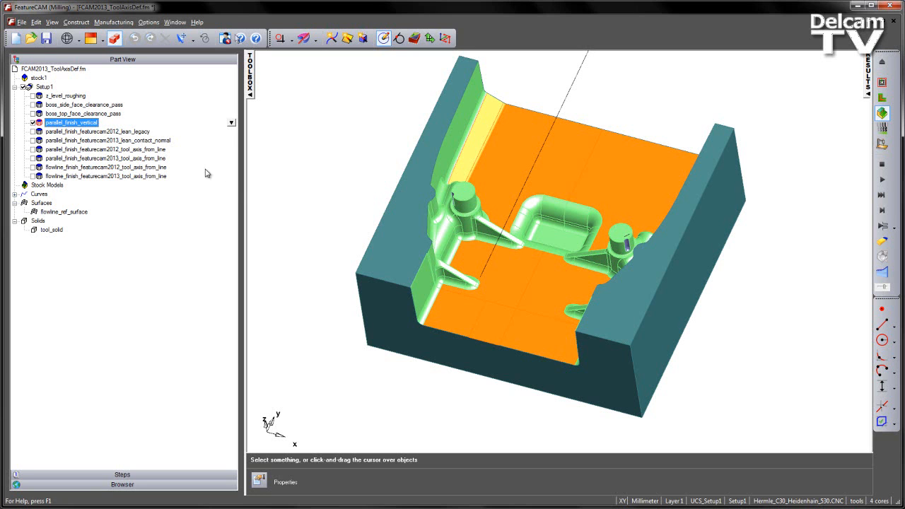
# Step: Run the centerline simulation of parallel_finish_vertical and examine its toolpath in the front view and at an angle
pyautogui.click(882, 82)
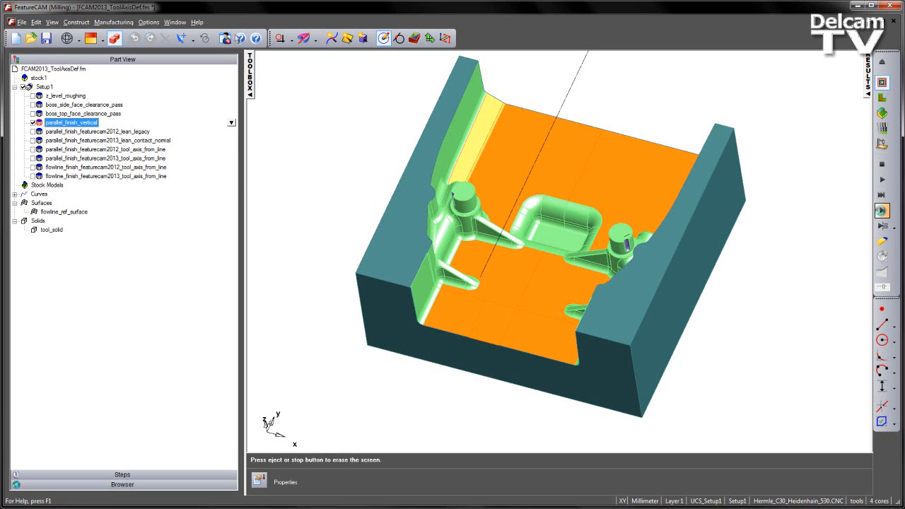
pyautogui.click(883, 210)
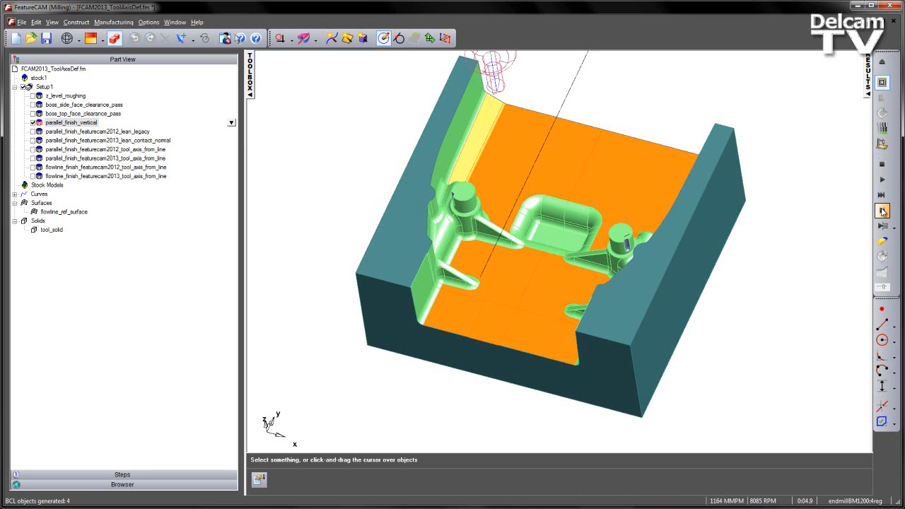
pyautogui.moveTo(775, 229); pyautogui.dragTo(769, 223)
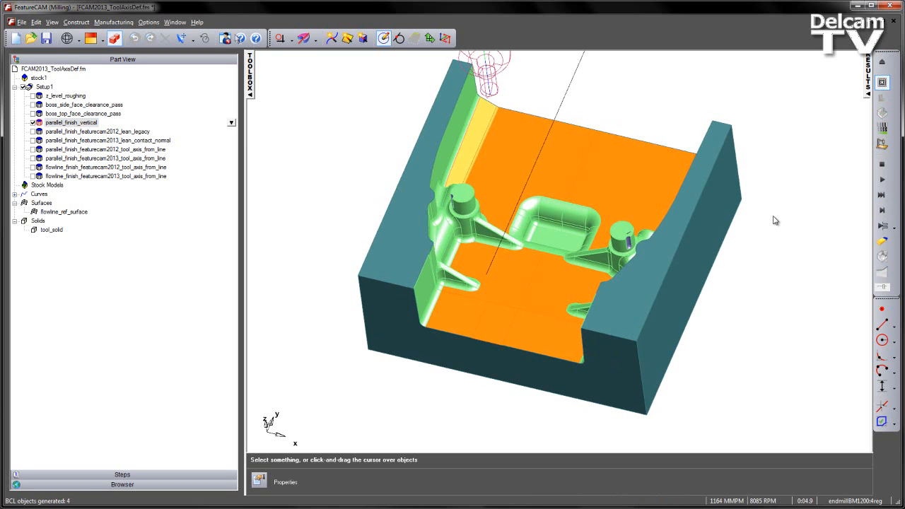
pyautogui.hotkey('ctrl', '2')
pyautogui.scroll(2, 778, 219)
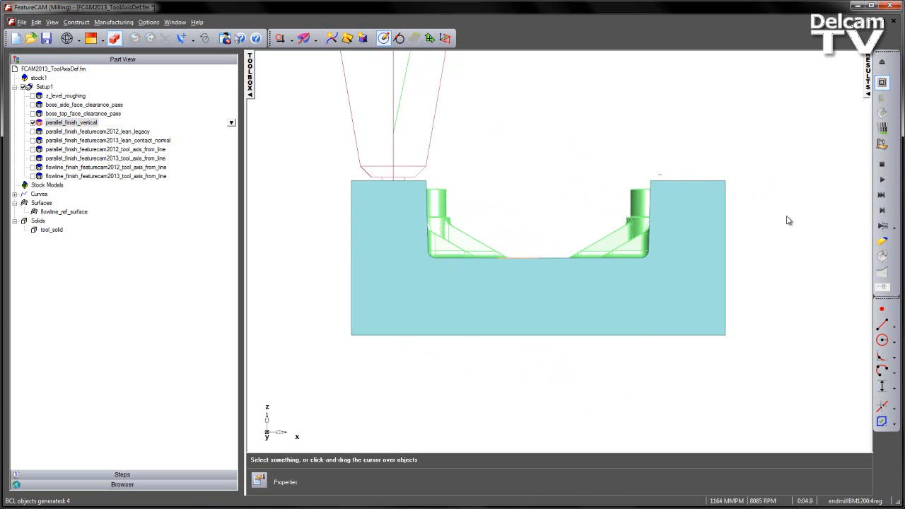
pyautogui.keyDown('shift'); pyautogui.moveTo(788, 216); pyautogui.dragTo(780, 231, button='middle'); pyautogui.keyUp('shift')
pyautogui.click(882, 180)
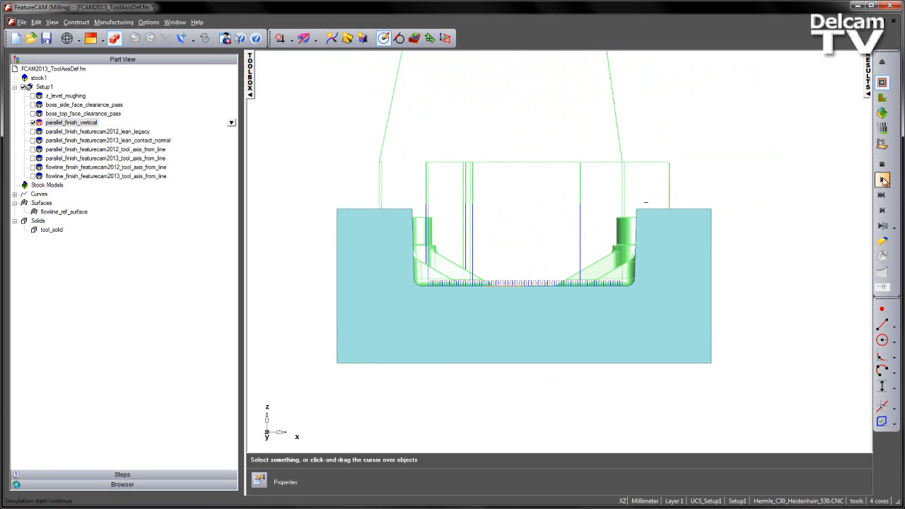
pyautogui.moveTo(775, 147); pyautogui.dragTo(695, 233, button='middle')
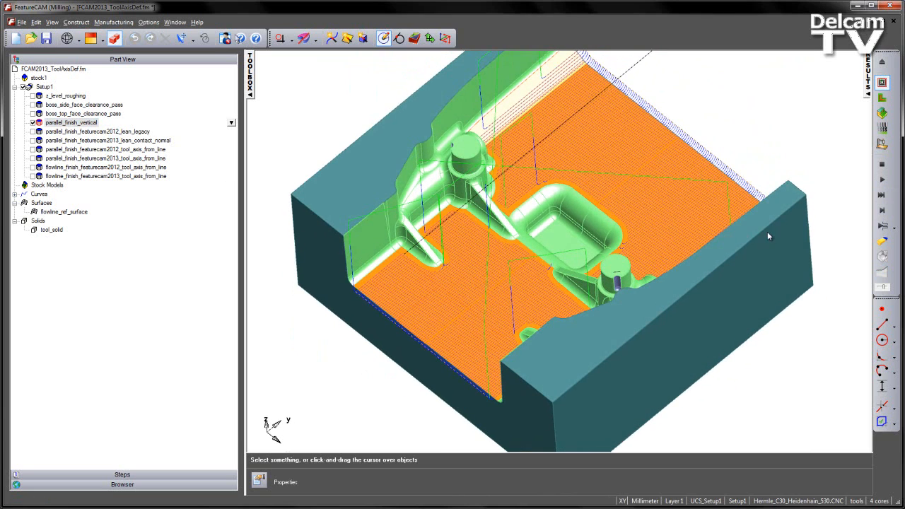
# Step: Switch parallel_finish_vertical to a 3D solid simulation, start it, and turn off pausing on gouges in the gouge warning
pyautogui.click(883, 165)
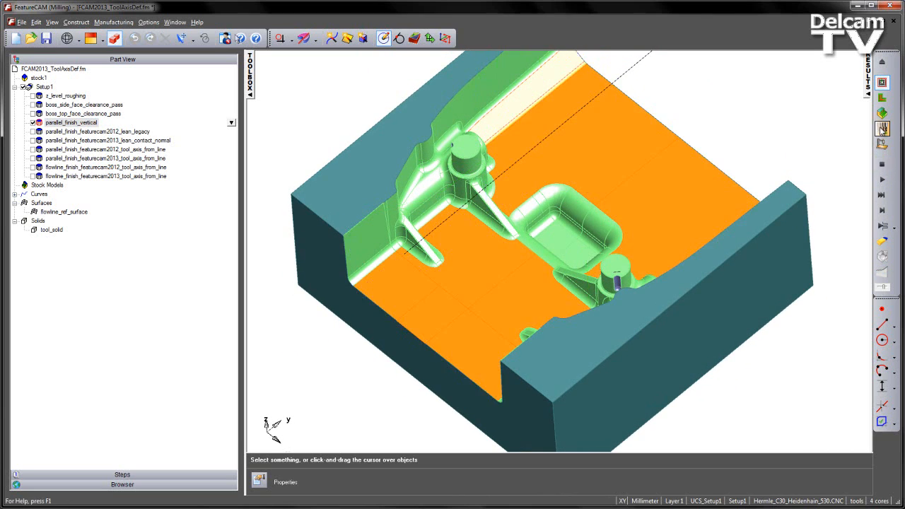
pyautogui.click(883, 113)
pyautogui.click(883, 179)
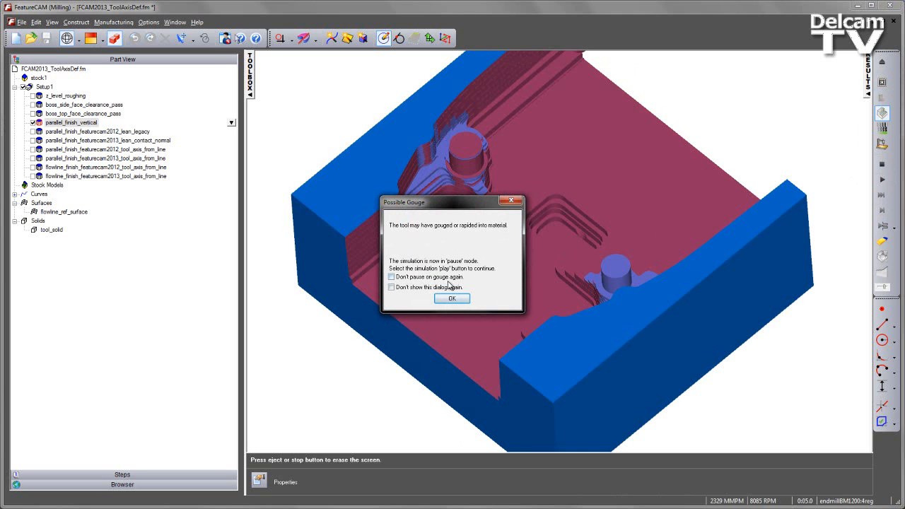
pyautogui.click(435, 277)
pyautogui.moveTo(456, 205); pyautogui.dragTo(381, 164)
pyautogui.click(386, 263)
# Step: Inspect the tool holder against the side wall, play the rest of the parallel_finish_vertical simulation, and stop it
pyautogui.moveTo(608, 290); pyautogui.dragTo(663, 299)
pyautogui.scroll(-3, 662, 300)
pyautogui.moveTo(577, 238); pyautogui.dragTo(540, 145)
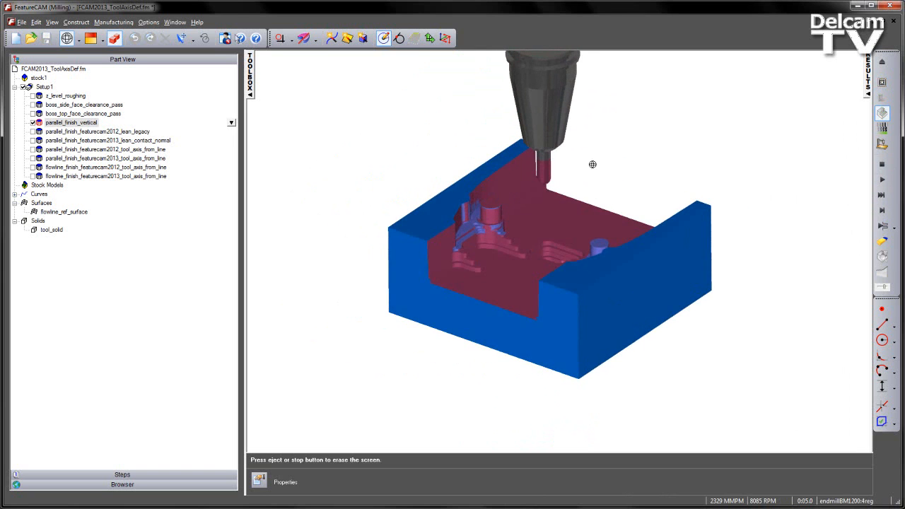
pyautogui.moveTo(500, 223); pyautogui.dragTo(547, 261)
pyautogui.scroll(3, 557, 258)
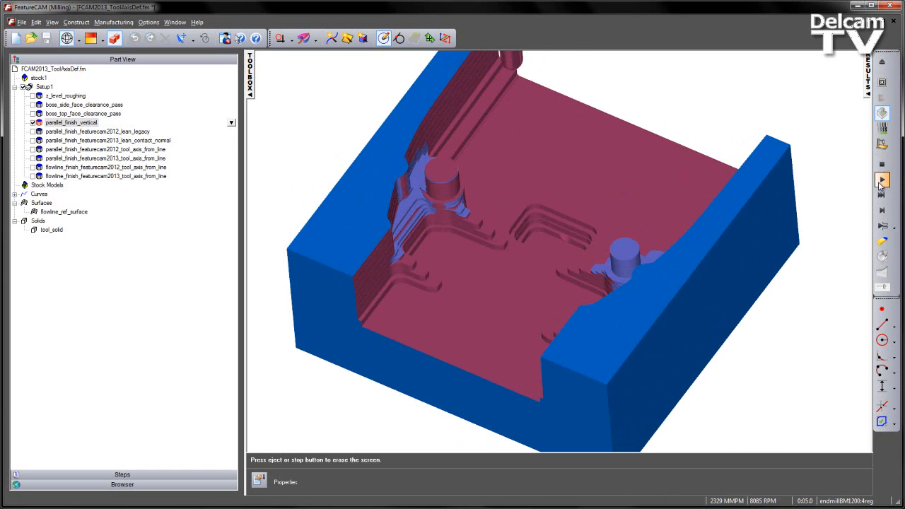
pyautogui.click(881, 181)
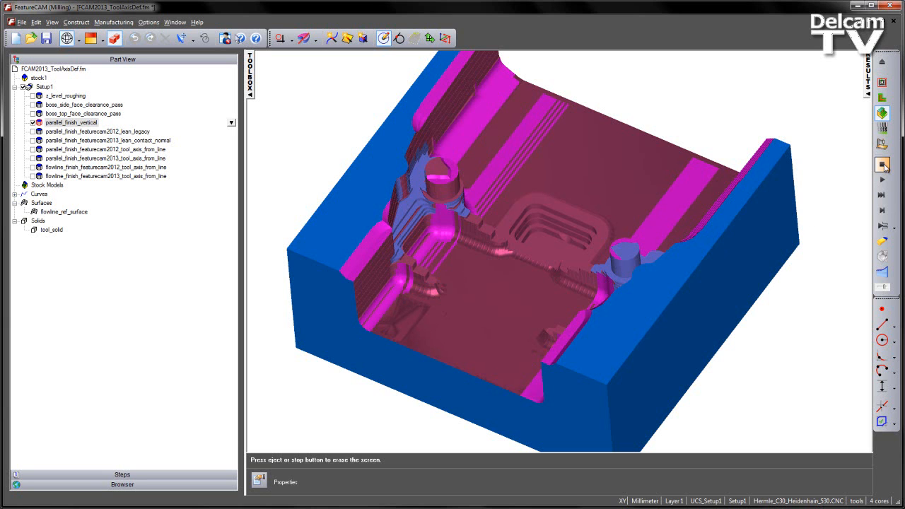
pyautogui.click(884, 166)
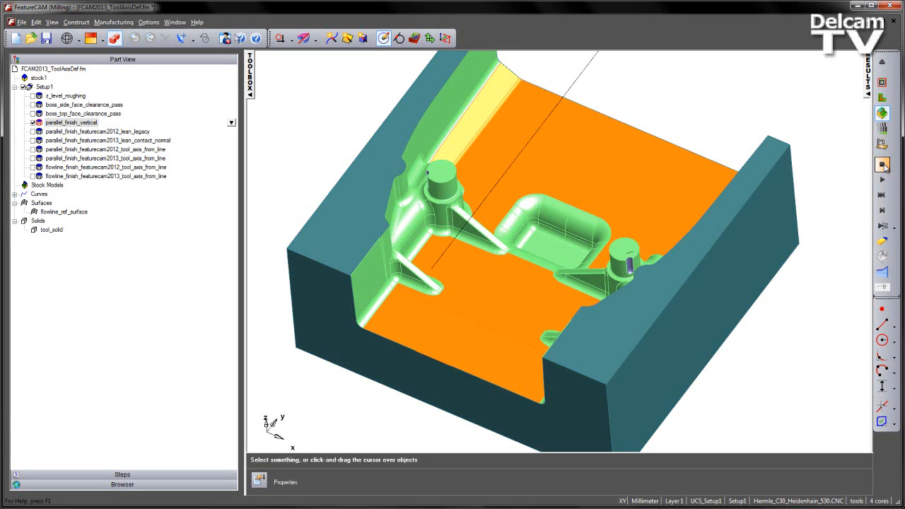
# Step: Exclude parallel_finish_vertical from the plan, include parallel_finish_featurecam2012_lean_legacy, and inspect its sloped surface beside the wall
pyautogui.click(34, 123)
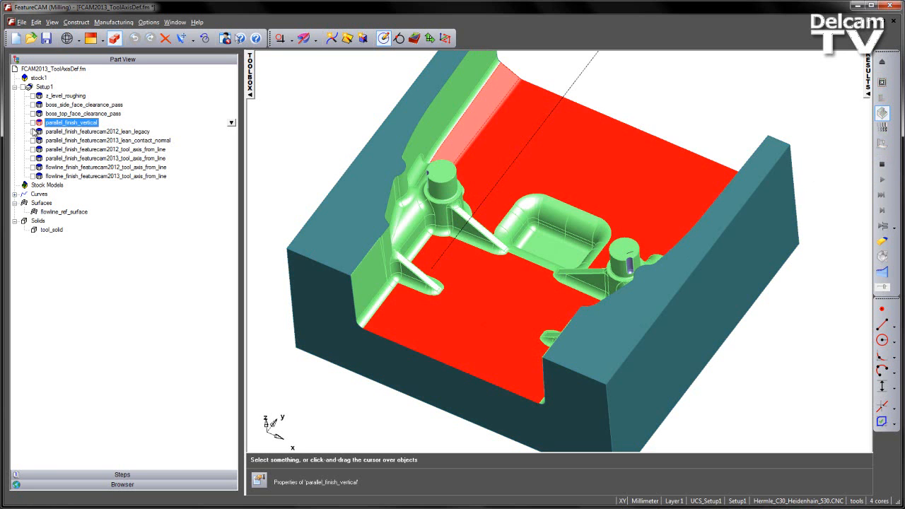
pyautogui.click(34, 131)
pyautogui.moveTo(662, 279); pyautogui.dragTo(587, 289, button='middle')
pyautogui.scroll(3, 721, 313)
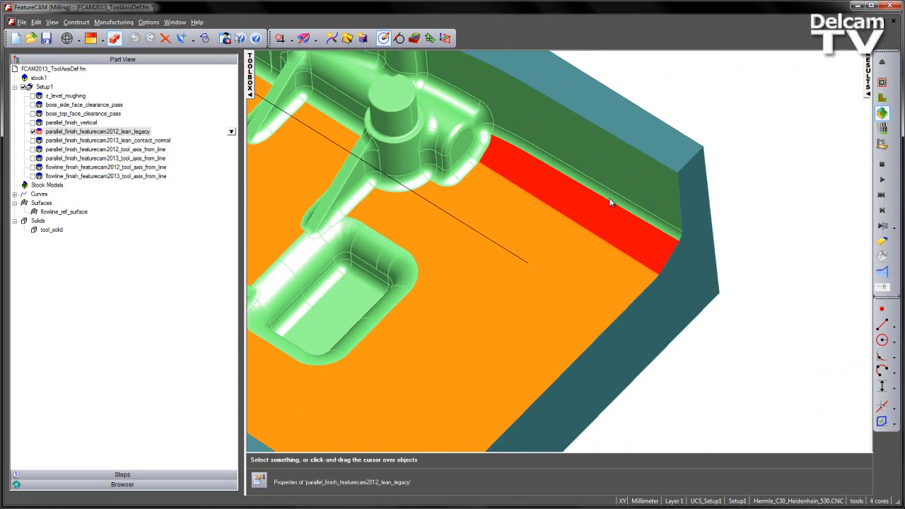
pyautogui.moveTo(448, 295); pyautogui.dragTo(579, 307, button='middle')
# Step: Run the centerline simulation of parallel_finish_featurecam2012_lean_legacy in an XZ view, examine the tool at the sloped surface, and abort the computation
pyautogui.hotkey('ctrl', '2')
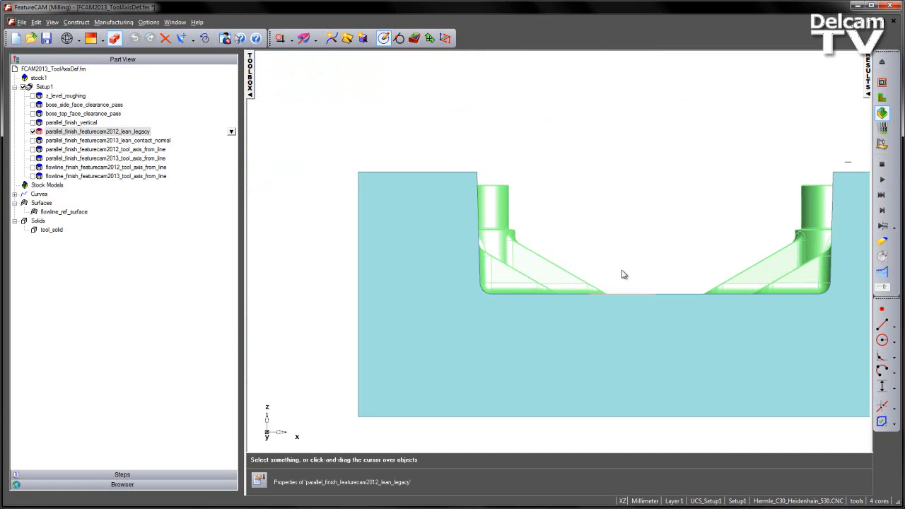
pyautogui.scroll(2, 622, 275)
pyautogui.scroll(3, 662, 277)
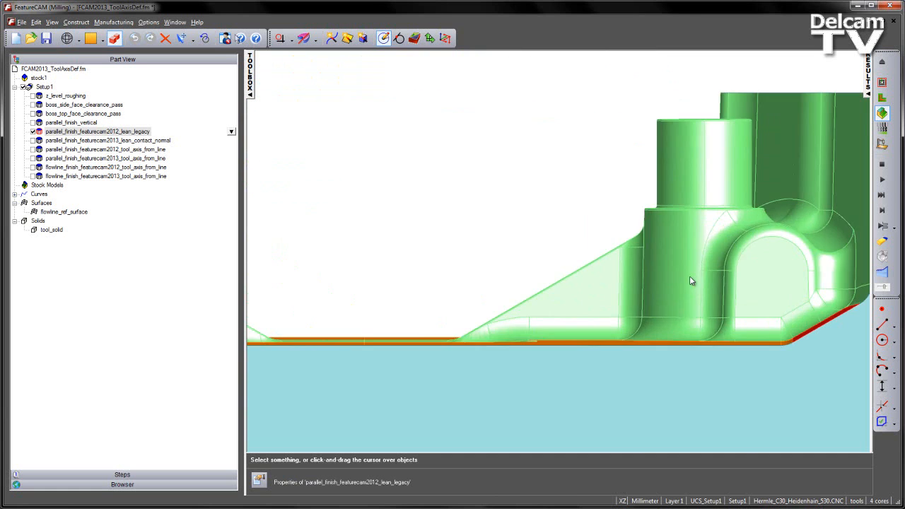
pyautogui.keyDown('shift'); pyautogui.moveTo(600, 250); pyautogui.dragTo(564, 240, button='middle'); pyautogui.keyUp('shift')
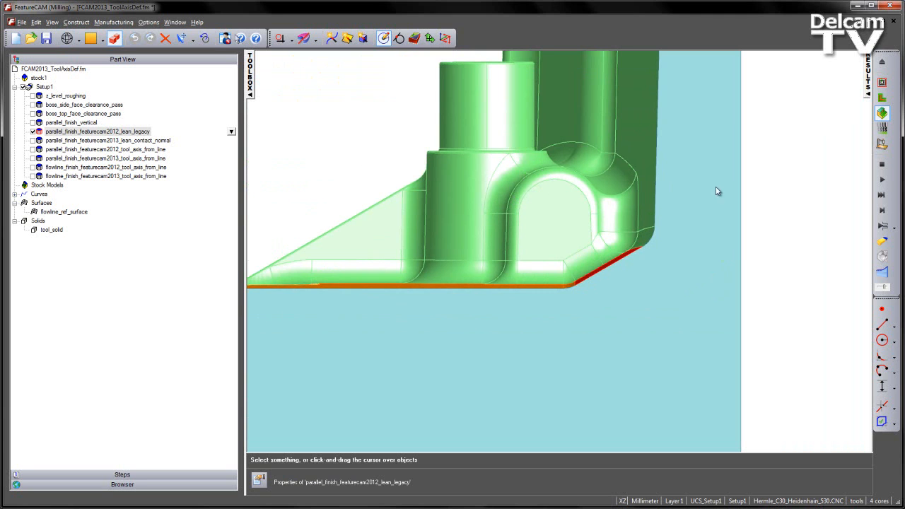
pyautogui.click(882, 82)
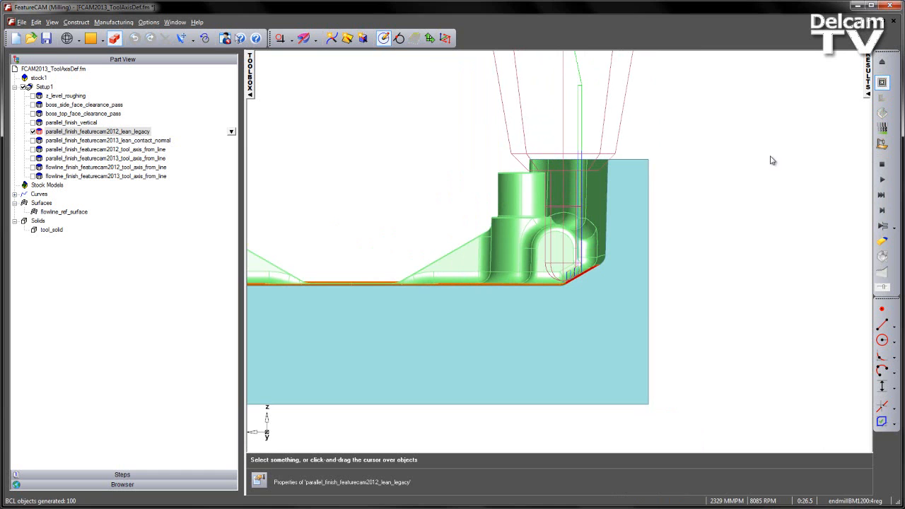
pyautogui.click(882, 164)
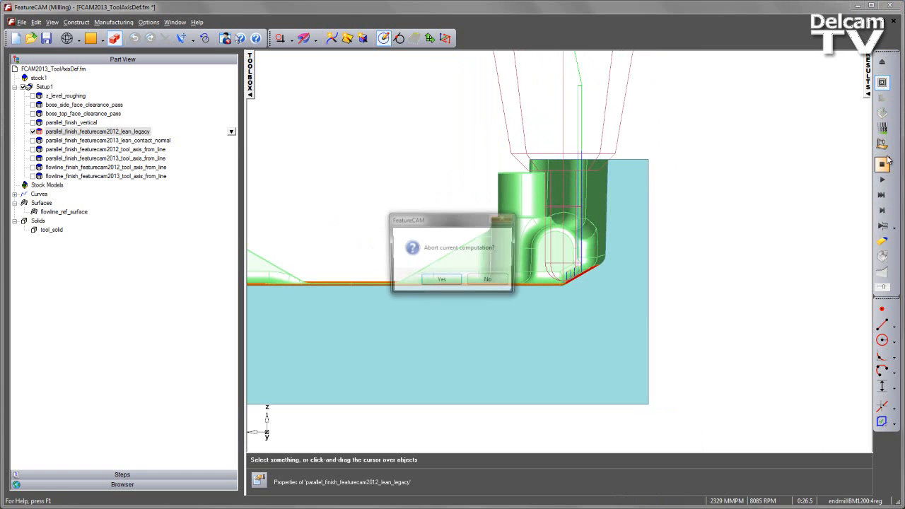
pyautogui.click(456, 284)
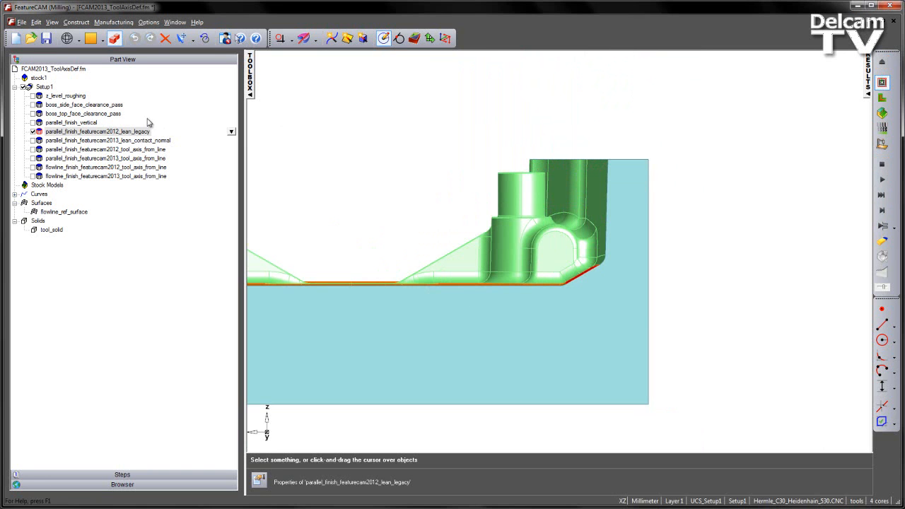
# Step: Review the 5-axis settings of parallel_finish_featurecam2012_lean_legacy, including the available lead and lean reference options, and accept the properties
pyautogui.doubleClick(87, 135)
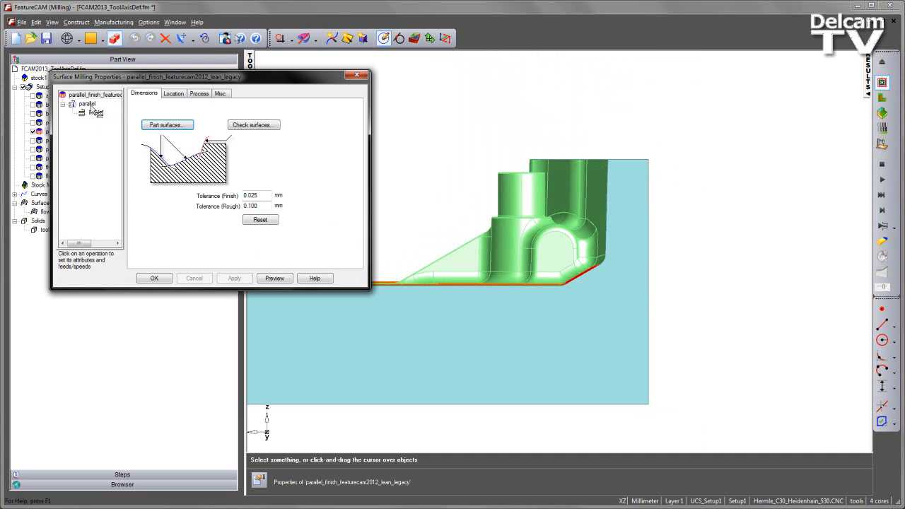
pyautogui.click(87, 104)
pyautogui.click(225, 93)
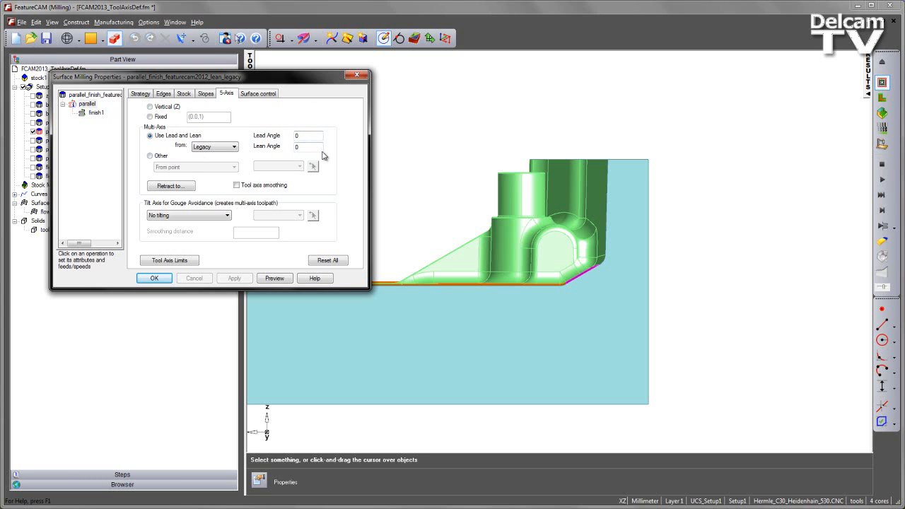
pyautogui.click(234, 147)
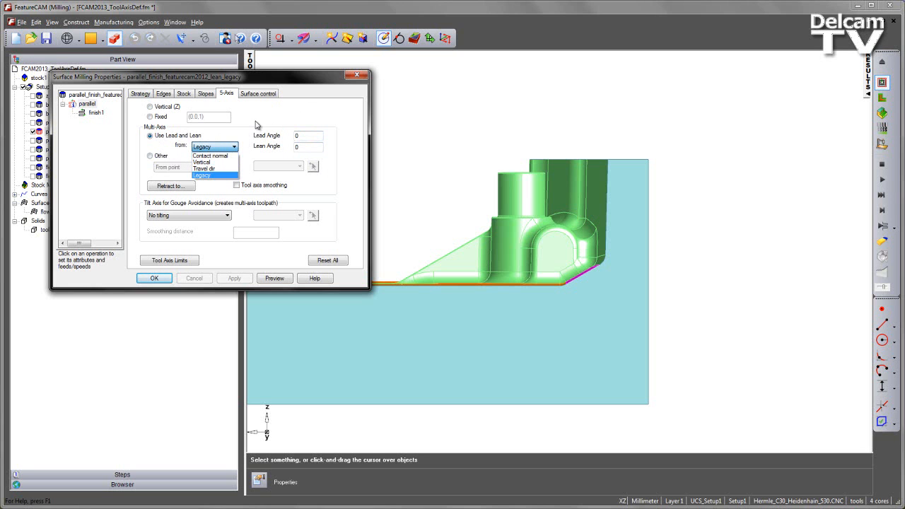
pyautogui.click(256, 124)
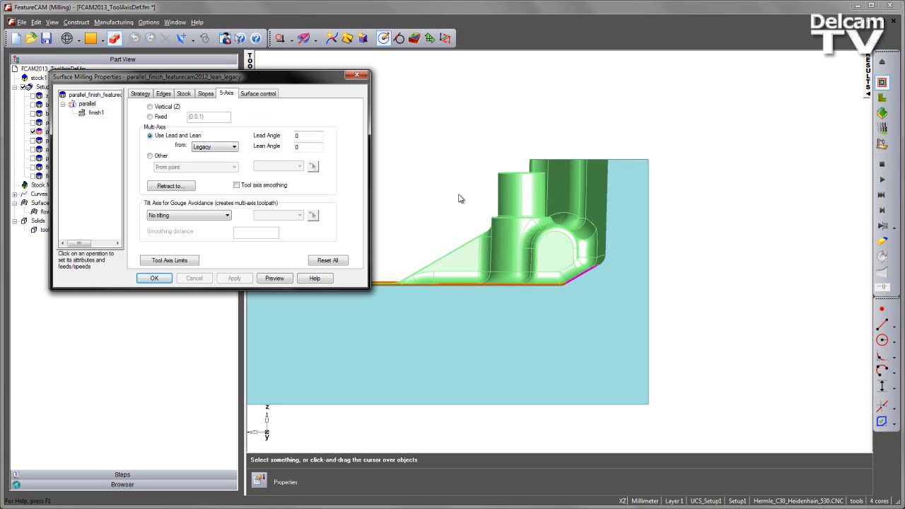
pyautogui.scroll(-2, 457, 203)
pyautogui.moveTo(430, 206); pyautogui.dragTo(465, 246, button='middle')
pyautogui.moveTo(525, 195); pyautogui.dragTo(532, 218, button='middle')
pyautogui.keyDown('shift'); pyautogui.moveTo(445, 219); pyautogui.dragTo(617, 205, button='middle'); pyautogui.keyUp('shift')
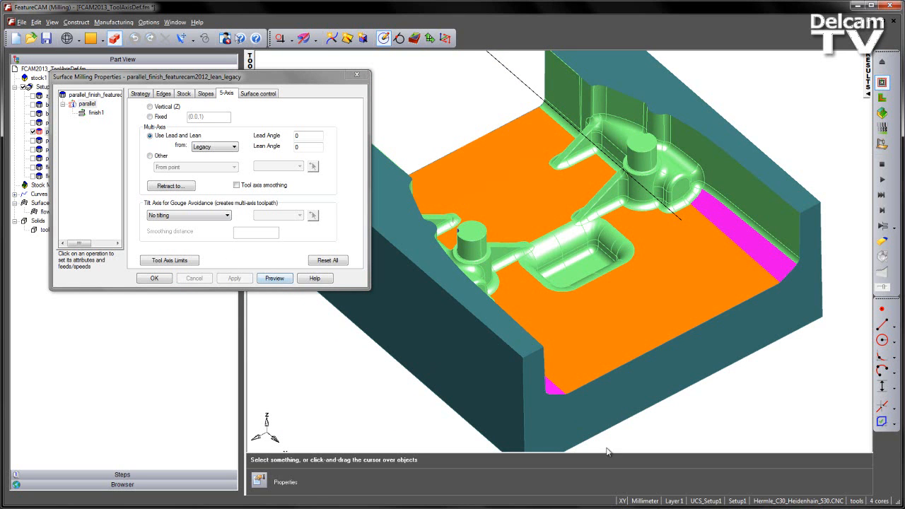
pyautogui.click(154, 279)
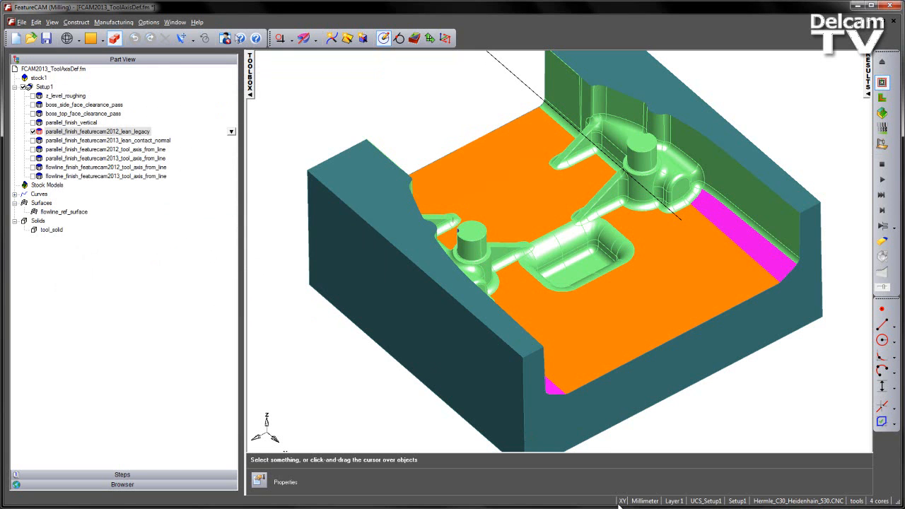
# Step: Show the Parallel Preview Frame layer and examine the projected frame above the part from an angle and near the front
pyautogui.click(674, 501)
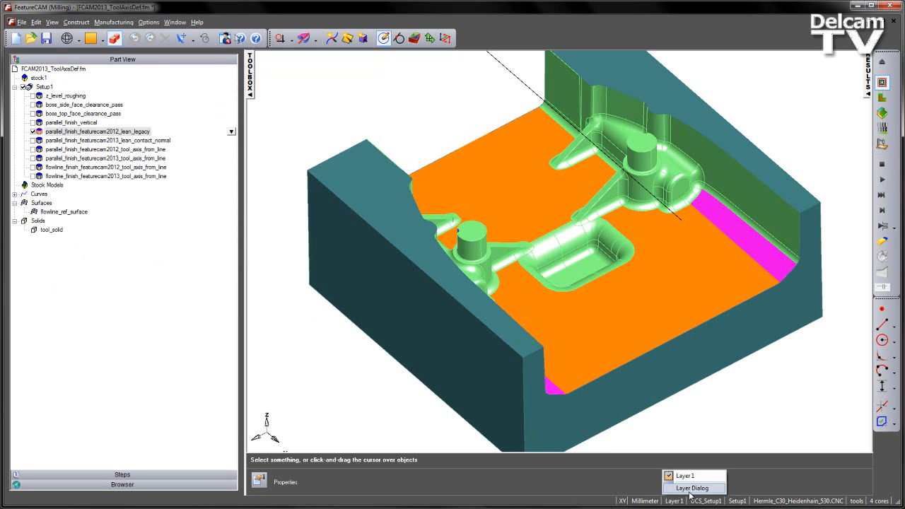
pyautogui.click(690, 487)
pyautogui.click(297, 270)
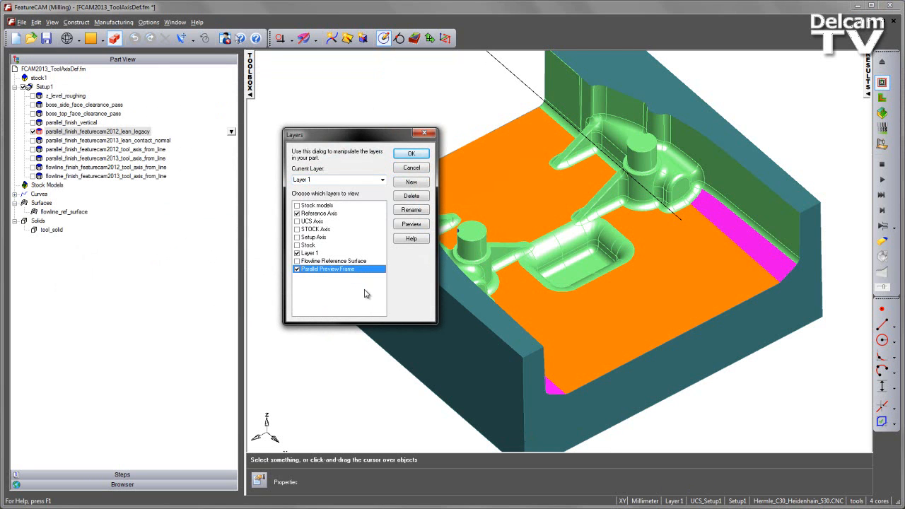
pyautogui.click(410, 157)
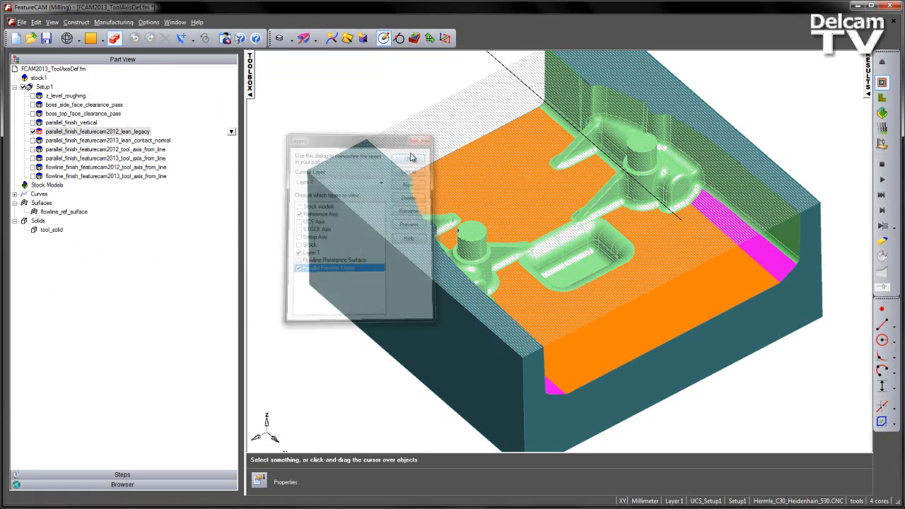
pyautogui.moveTo(593, 346)
pyautogui.mouseDown(button='middle')
pyautogui.moveTo(575, 354)
pyautogui.moveTo(494, 326)
pyautogui.mouseUp(button='middle')
pyautogui.scroll(5, 493, 326)
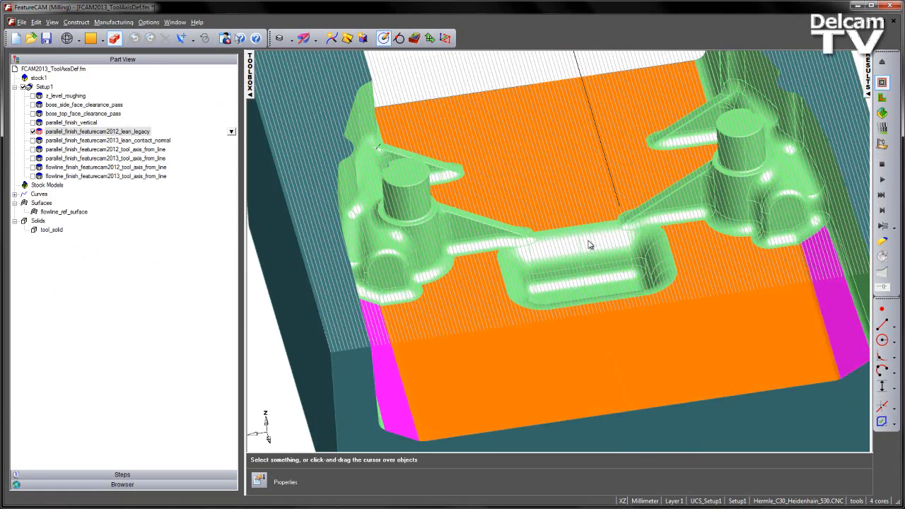
pyautogui.moveTo(588, 245)
pyautogui.mouseDown(button='middle')
pyautogui.moveTo(557, 262)
pyautogui.moveTo(515, 218)
pyautogui.moveTo(507, 166)
pyautogui.mouseUp(button='middle')
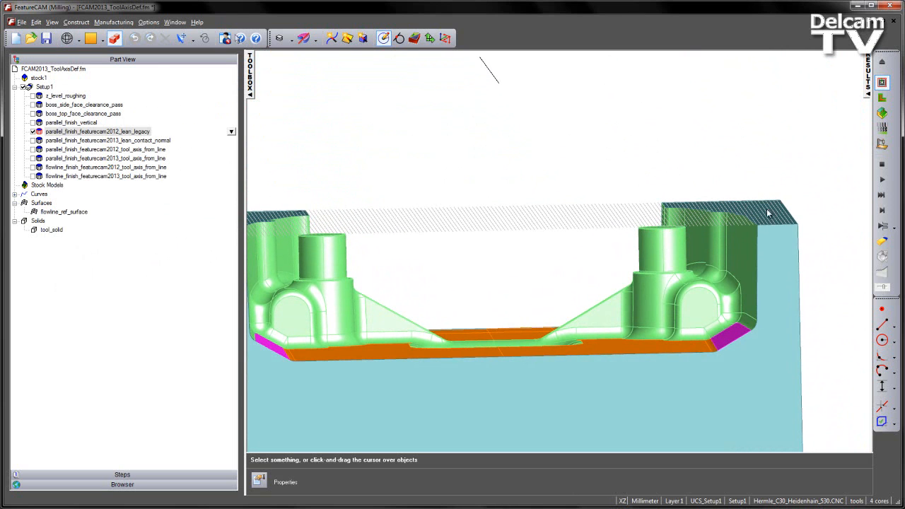
pyautogui.keyDown('shift'); pyautogui.moveTo(367, 214); pyautogui.dragTo(390, 211, button='middle'); pyautogui.keyUp('shift')
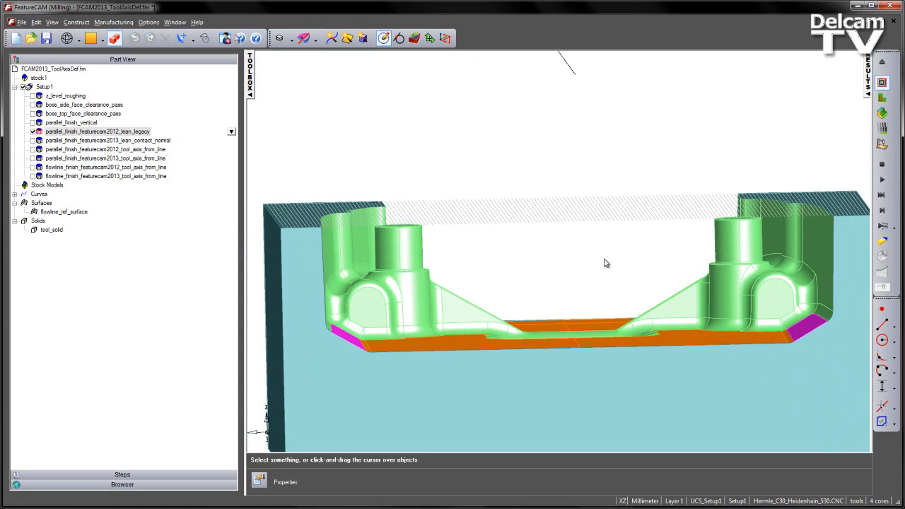
# Step: Hide the Parallel Preview Frame layer
pyautogui.click(676, 501)
pyautogui.click(694, 488)
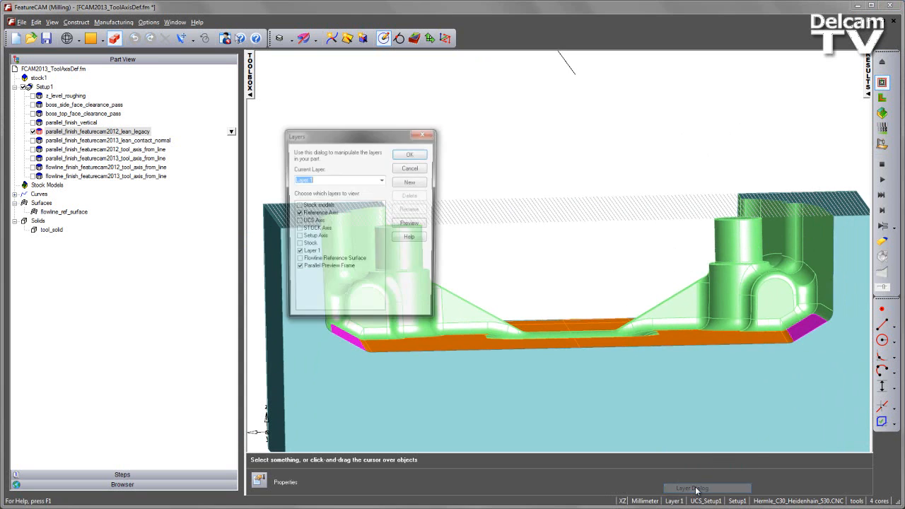
pyautogui.click(299, 271)
pyautogui.click(412, 154)
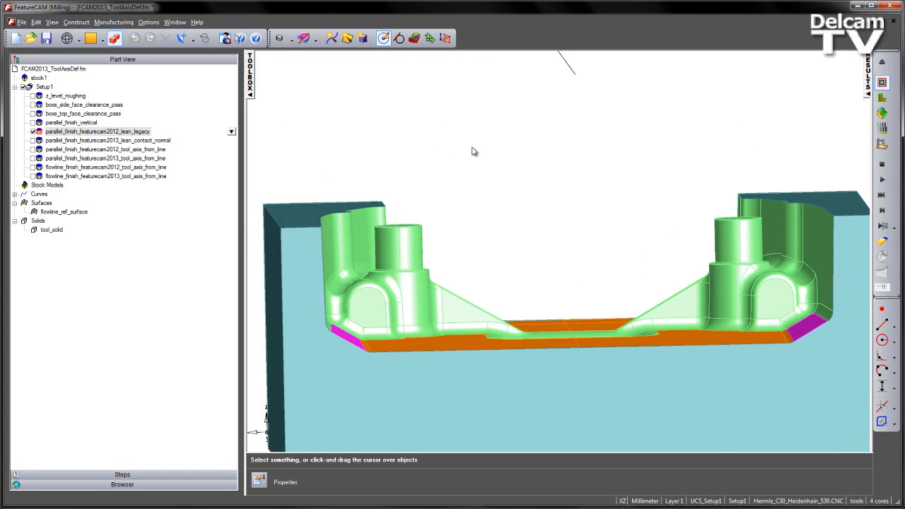
# Step: Exclude parallel_finish_featurecam2012_lean_legacy from the plan and include parallel_finish_featurecam2013_lean_contact_normal instead
pyautogui.moveTo(478, 145); pyautogui.dragTo(439, 149, button='middle')
pyautogui.scroll(-3, 492, 176)
pyautogui.moveTo(410, 187); pyautogui.dragTo(437, 213, button='middle')
pyautogui.click(33, 140)
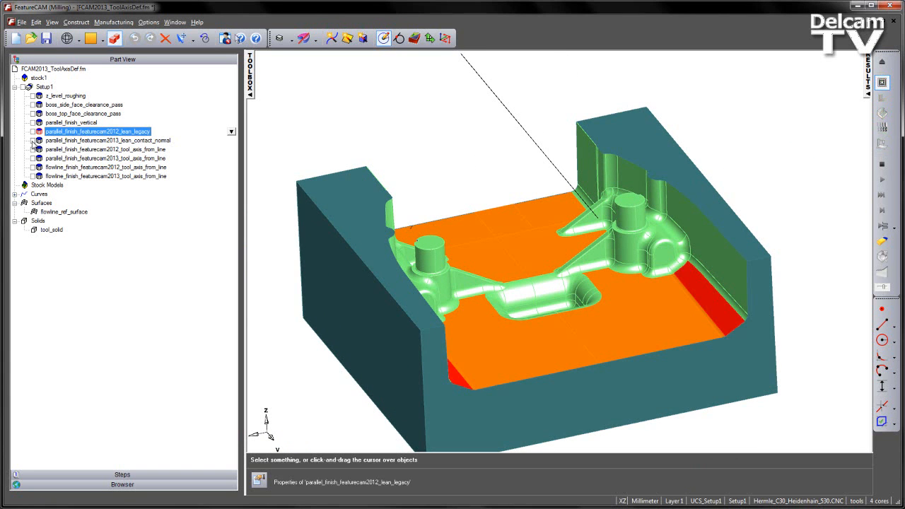
# Step: Review the 5-axis lead and lean settings of parallel_finish_featurecam2013_lean_contact_normal and accept its properties
pyautogui.doubleClick(134, 144)
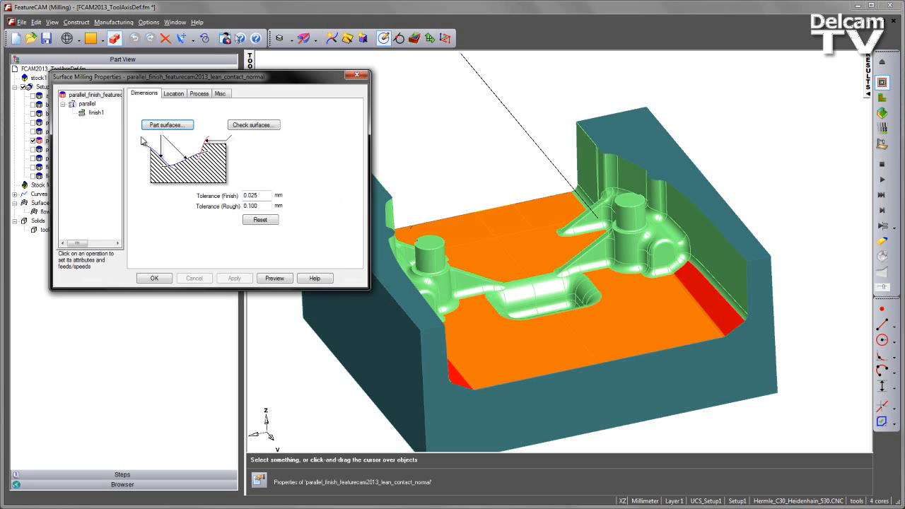
pyautogui.click(88, 104)
pyautogui.click(226, 94)
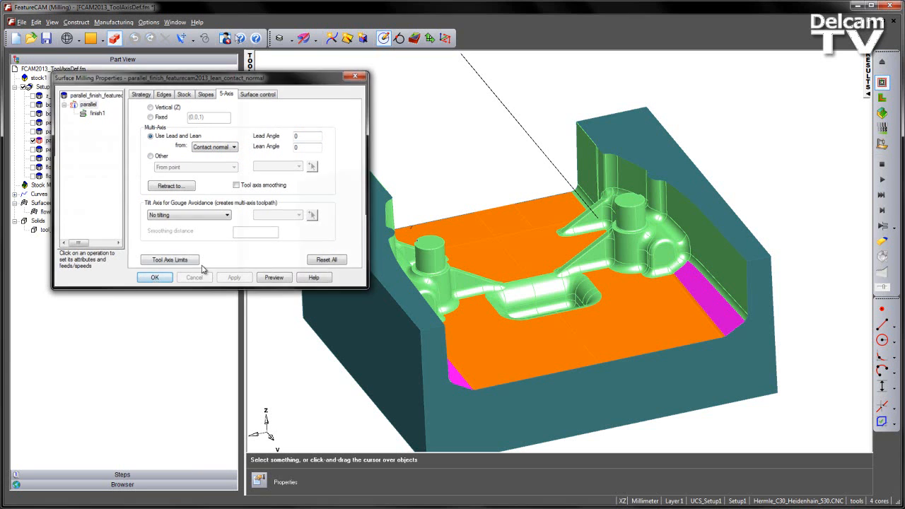
pyautogui.click(154, 278)
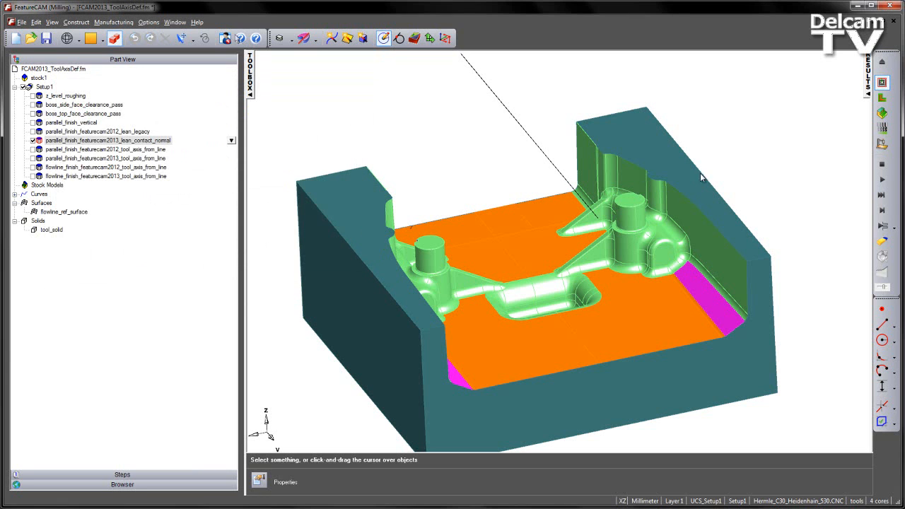
# Step: Run the centerline simulation of parallel_finish_featurecam2013_lean_contact_normal and examine the tilted tool and toolpath in an XZ view and at an angle
pyautogui.click(882, 210)
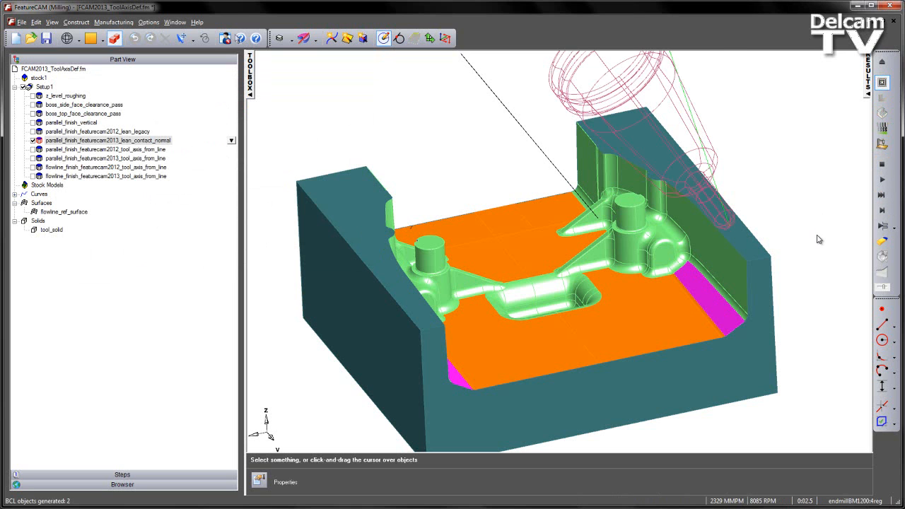
pyautogui.hotkey('ctrl', '8')
pyautogui.scroll(4, 778, 245)
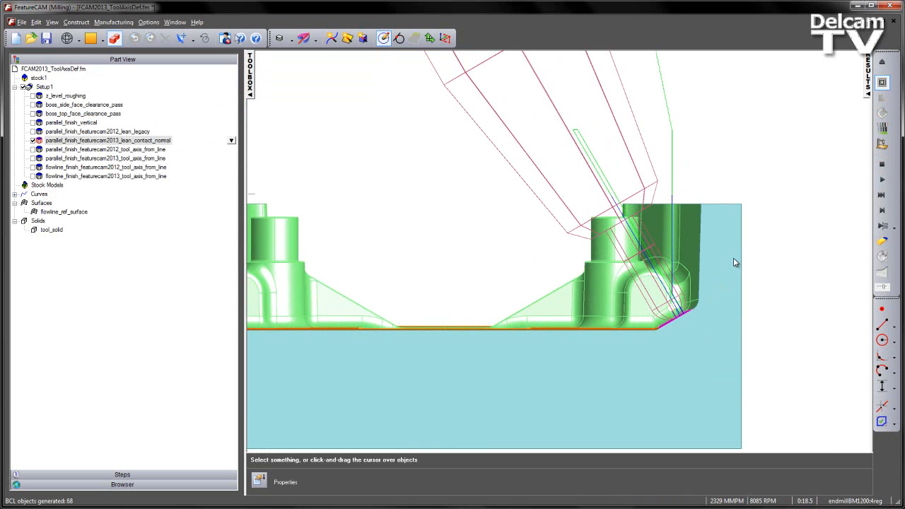
pyautogui.scroll(-2, 734, 258)
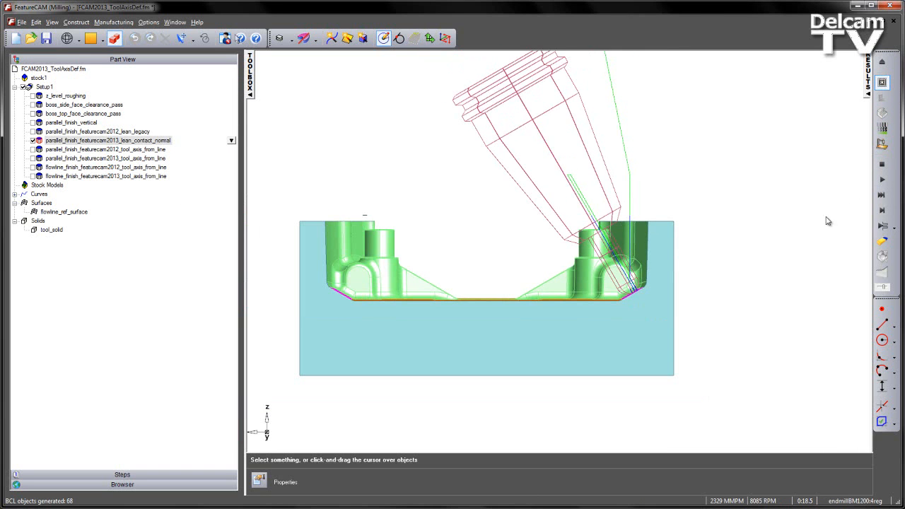
pyautogui.click(883, 180)
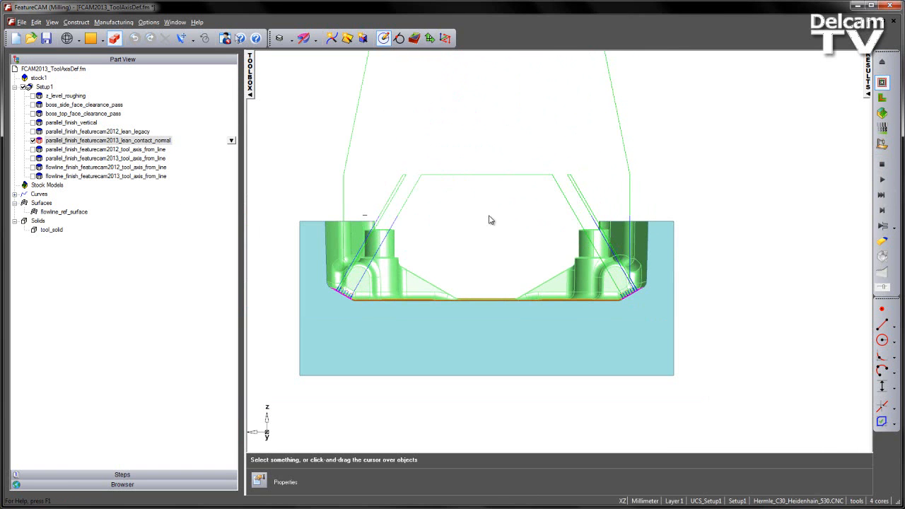
pyautogui.moveTo(504, 213); pyautogui.dragTo(734, 255, button='middle')
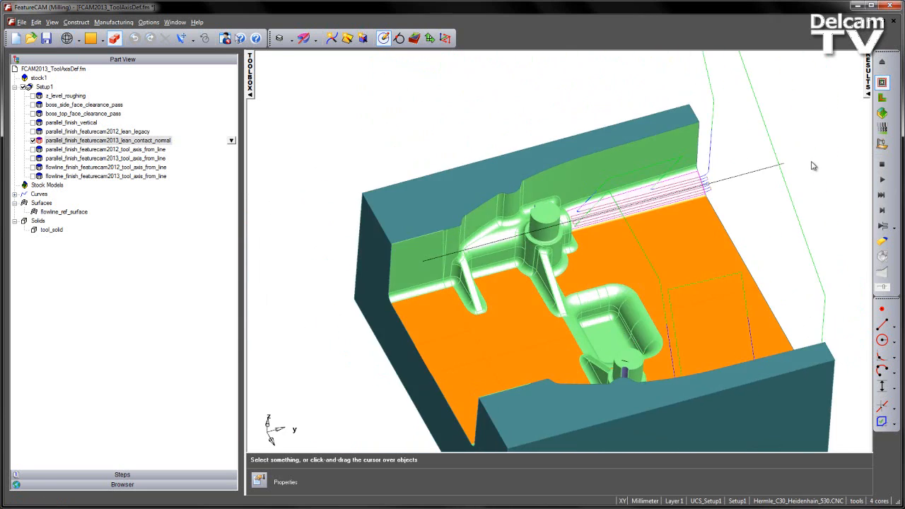
# Step: Run parallel_finish_featurecam2013_lean_contact_normal as a 3D solid simulation and inspect the holder clearance and the machined part from several angles
pyautogui.click(881, 113)
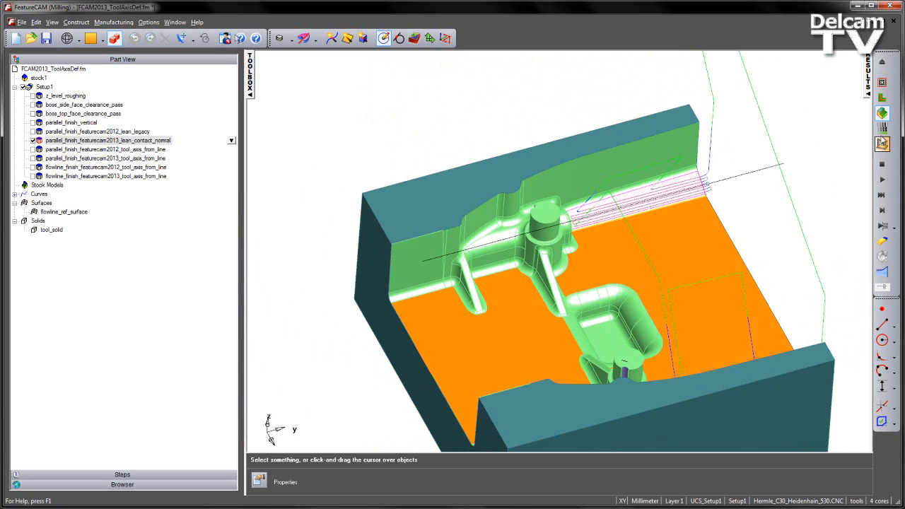
pyautogui.click(881, 210)
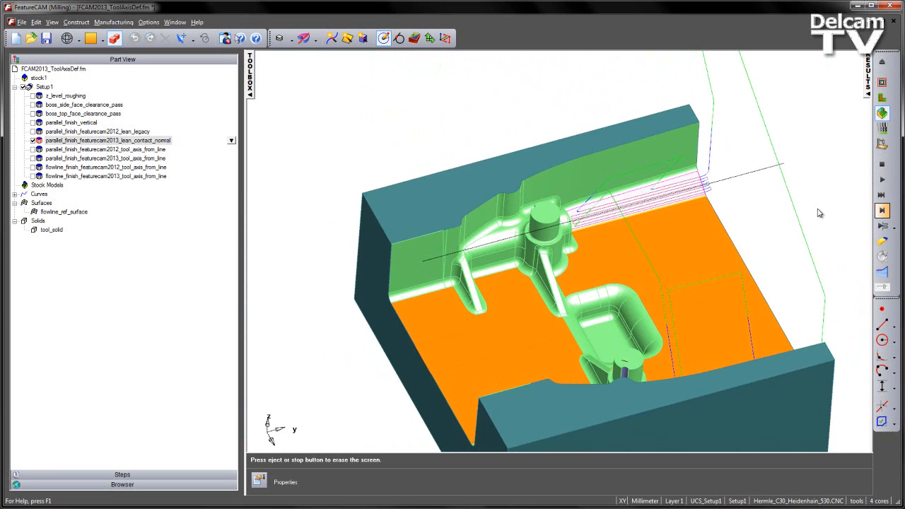
pyautogui.keyDown('shift'); pyautogui.moveTo(813, 221); pyautogui.dragTo(768, 189, button='middle'); pyautogui.keyUp('shift')
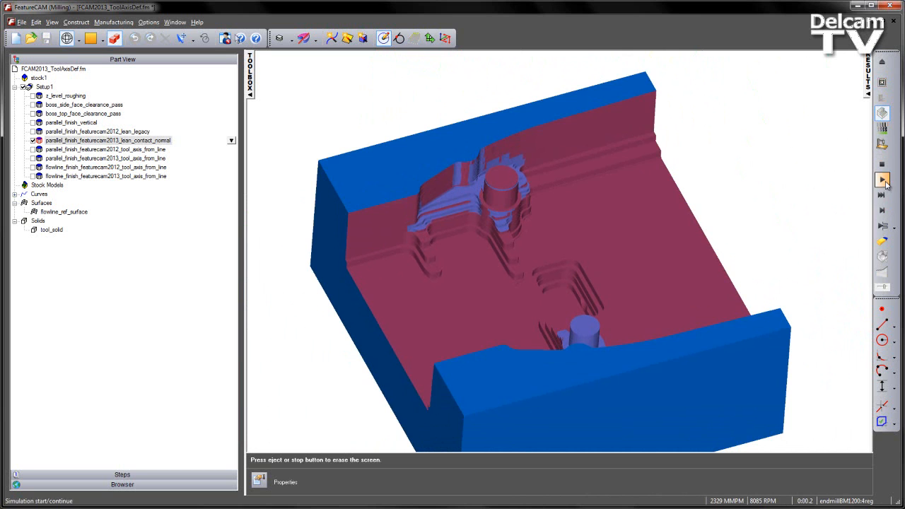
pyautogui.click(882, 180)
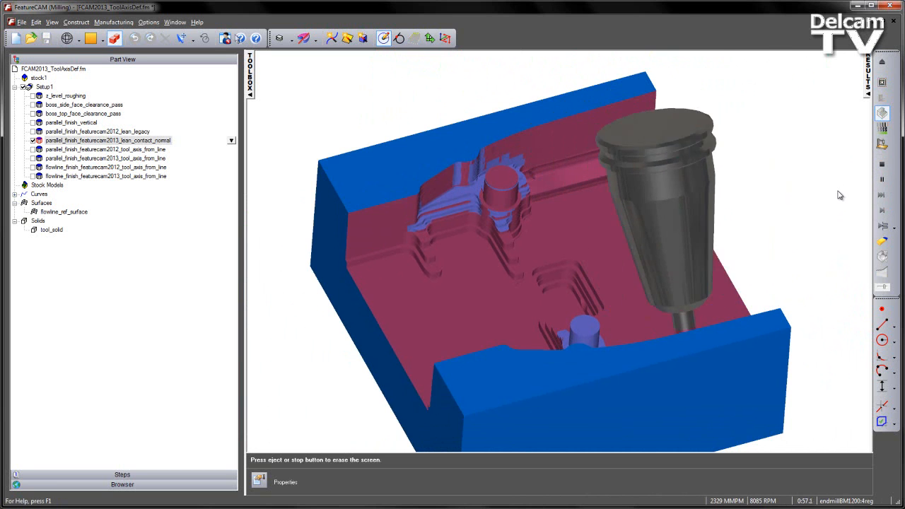
pyautogui.moveTo(796, 242); pyautogui.dragTo(504, 330, button='middle')
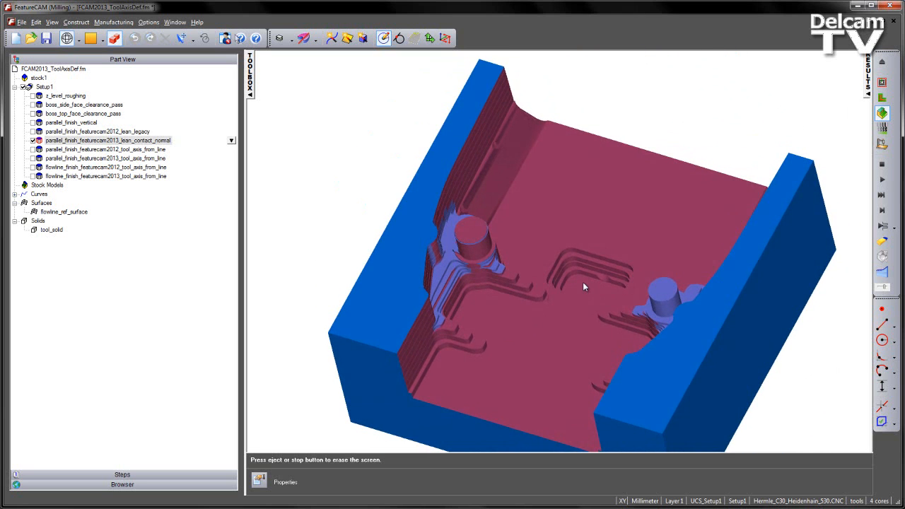
pyautogui.moveTo(585, 277); pyautogui.dragTo(502, 217, button='middle')
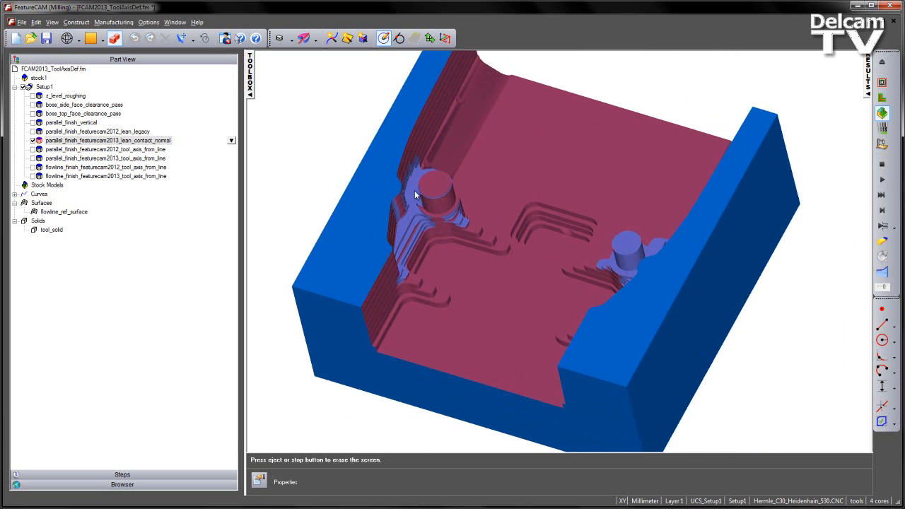
# Step: End the 3D solid simulation and pick the narrow blend face between the magenta slope and the orange floor to examine it
pyautogui.moveTo(567, 242); pyautogui.dragTo(606, 195, button='middle')
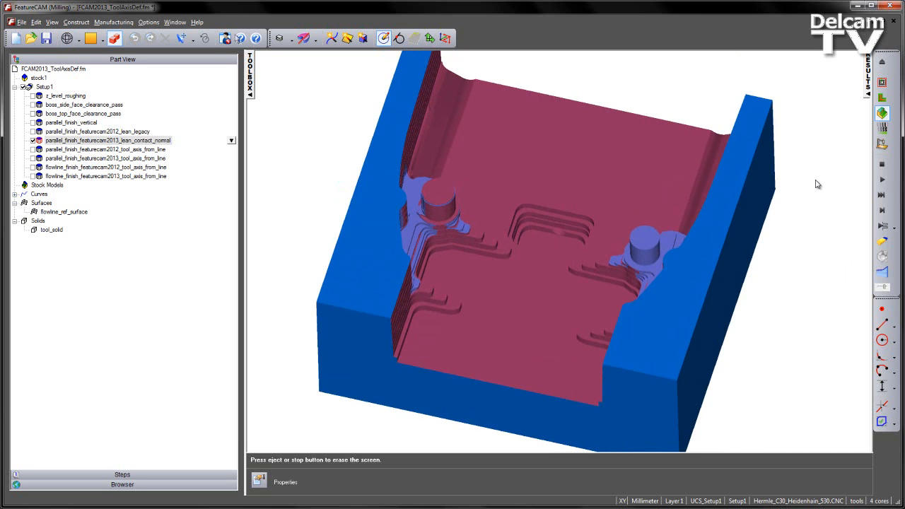
pyautogui.click(882, 165)
pyautogui.moveTo(782, 323)
pyautogui.mouseDown(button='middle')
pyautogui.moveTo(530, 244)
pyautogui.moveTo(452, 352)
pyautogui.mouseUp(button='middle')
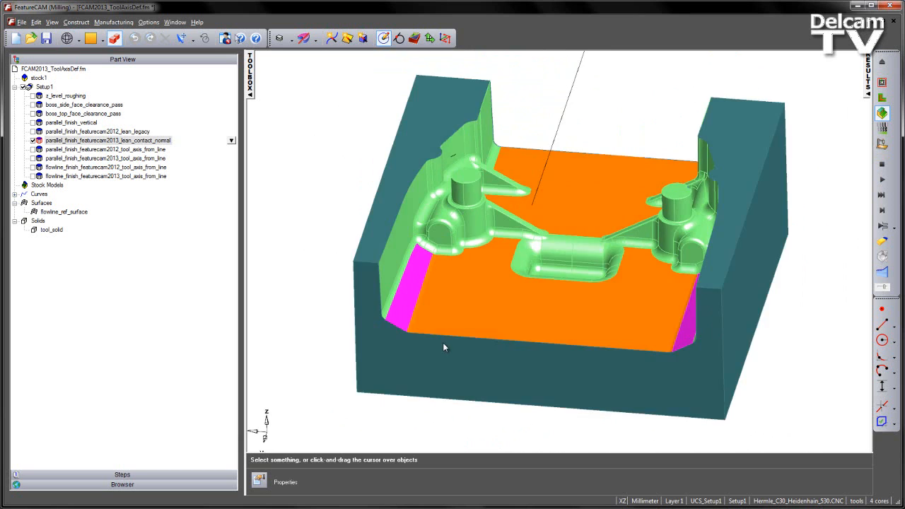
pyautogui.scroll(6, 461, 323)
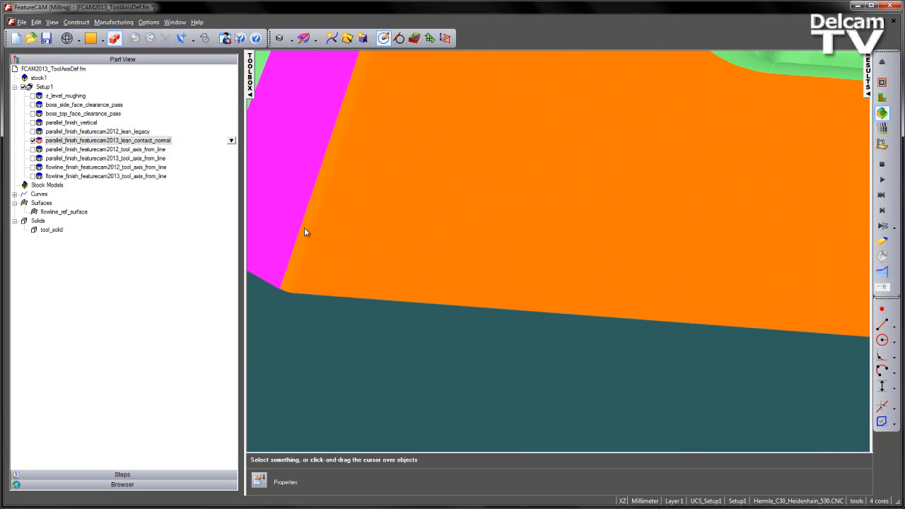
pyautogui.click(306, 231)
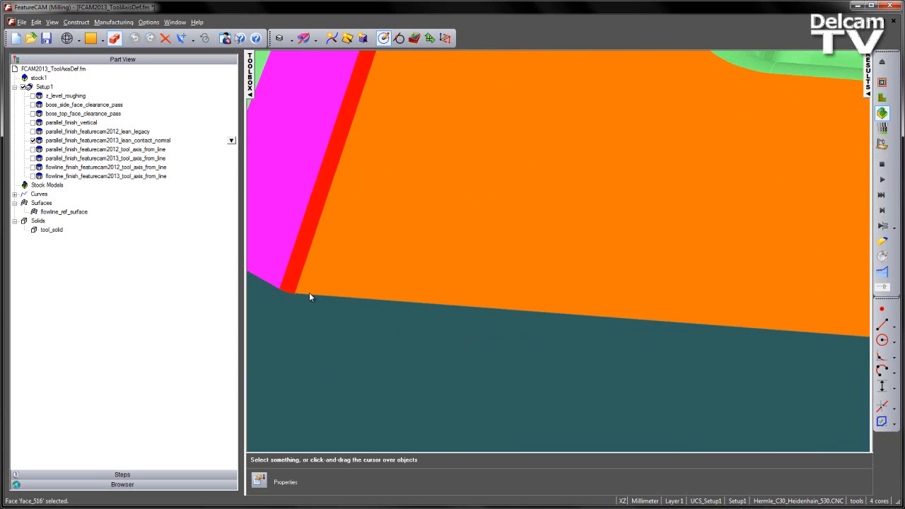
pyautogui.scroll(-3, 363, 214)
pyautogui.moveTo(423, 172); pyautogui.dragTo(459, 205, button='middle')
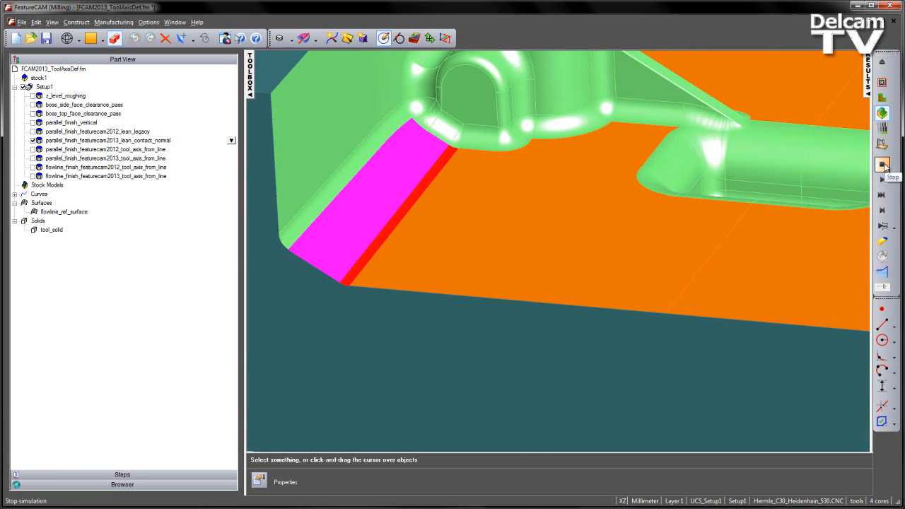
pyautogui.scroll(-5, 558, 185)
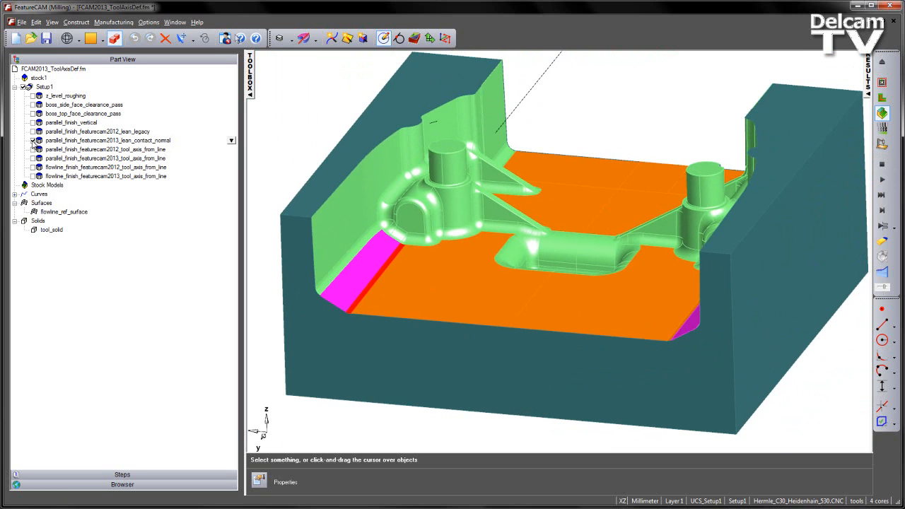
# Step: Exclude parallel_finish_featurecam2013_lean_contact_normal, include parallel_finish_featurecam2012_tool_axis_from_line, and pick the dashed reference line above the part
pyautogui.click(35, 150)
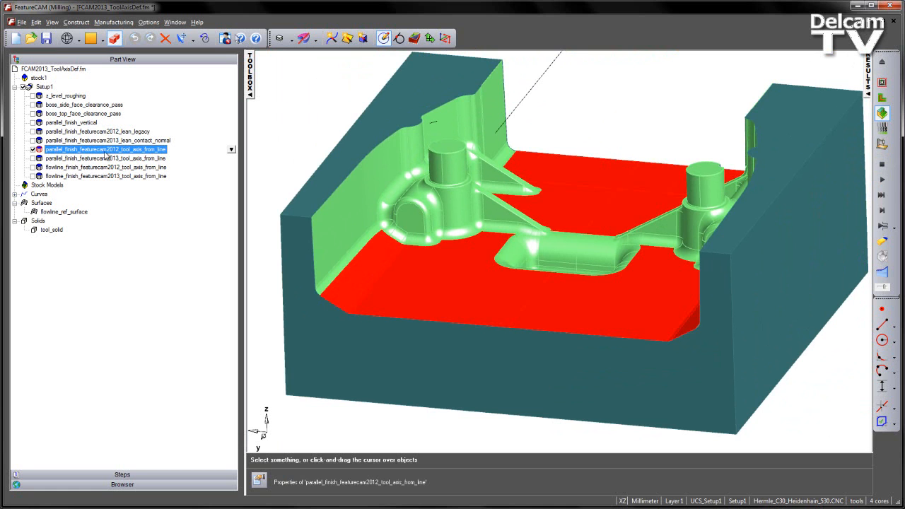
pyautogui.click(318, 128)
pyautogui.click(525, 103)
pyautogui.scroll(-3, 598, 105)
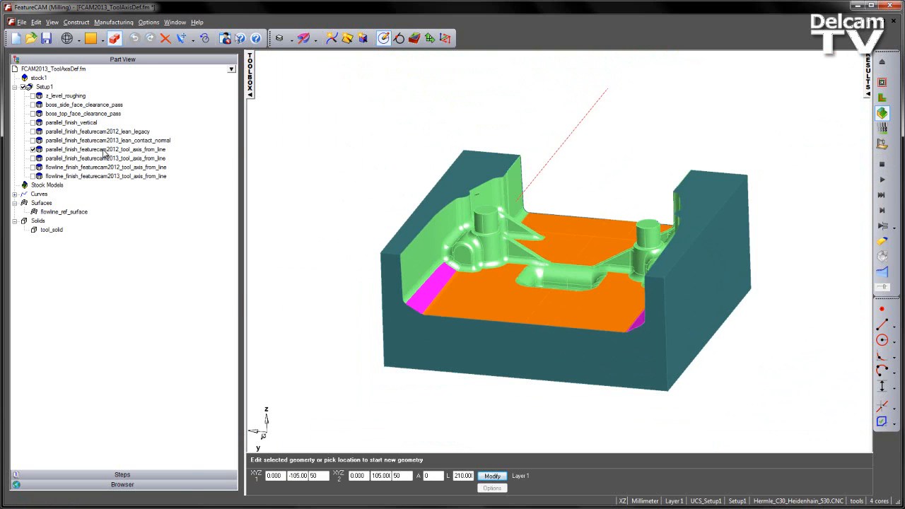
# Step: Review the 5-axis From line (old-style) settings of parallel_finish_featurecam2012_tool_axis_from_line and accept its properties
pyautogui.doubleClick(104, 150)
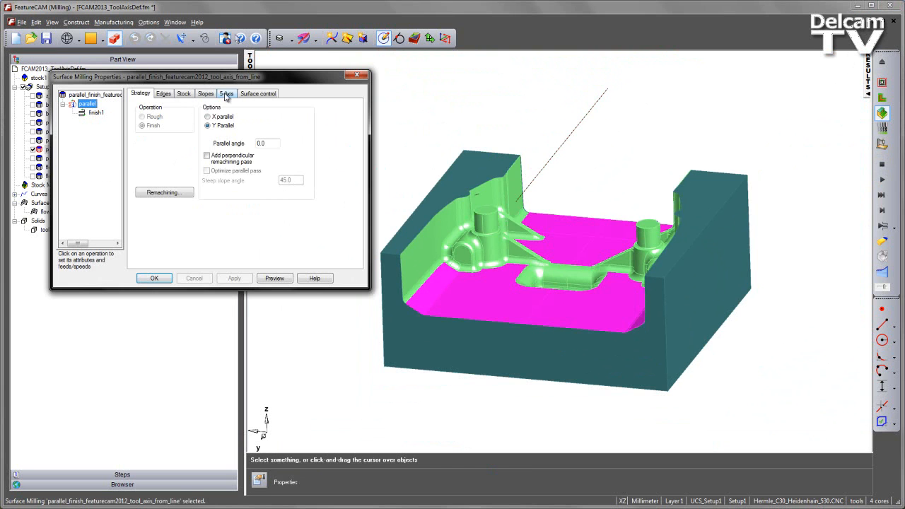
pyautogui.click(226, 94)
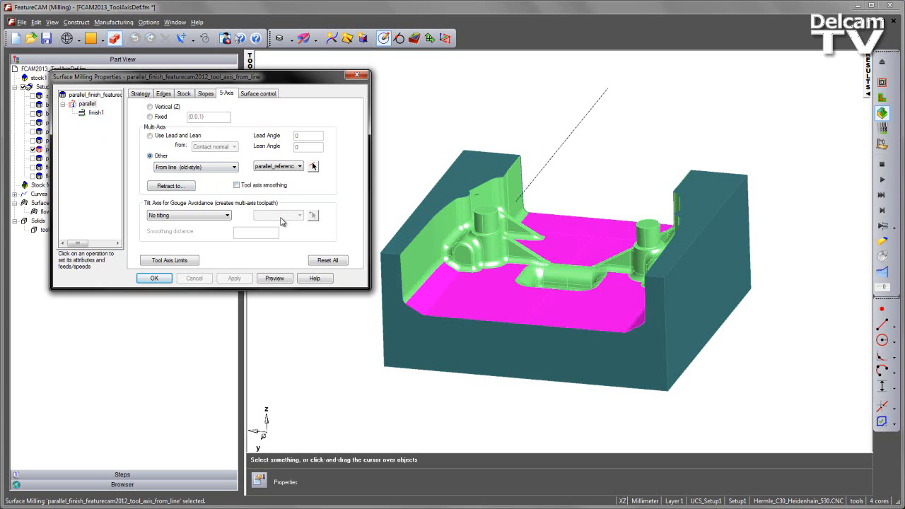
pyautogui.click(155, 278)
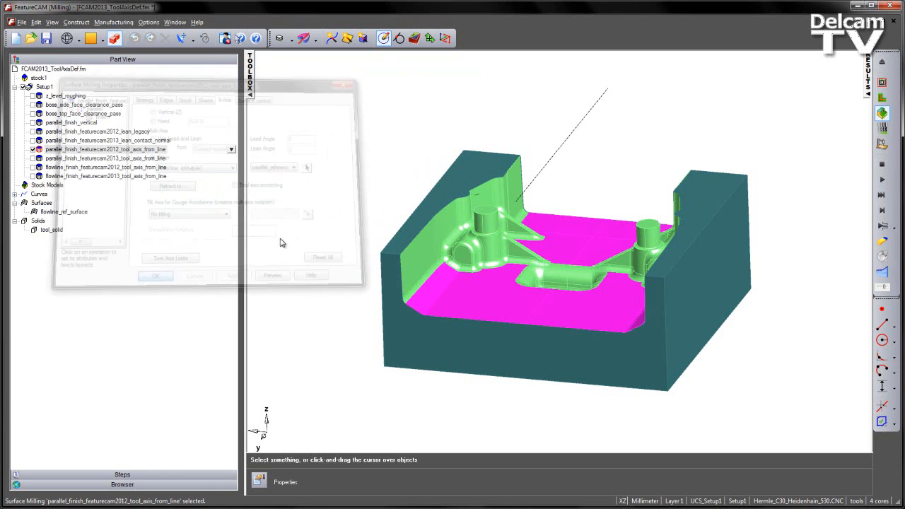
# Step: Start the centerline simulation of parallel_finish_featurecam2012_tool_axis_from_line and examine the tool tilt relative to the reference line from the front and at an angle
pyautogui.click(882, 82)
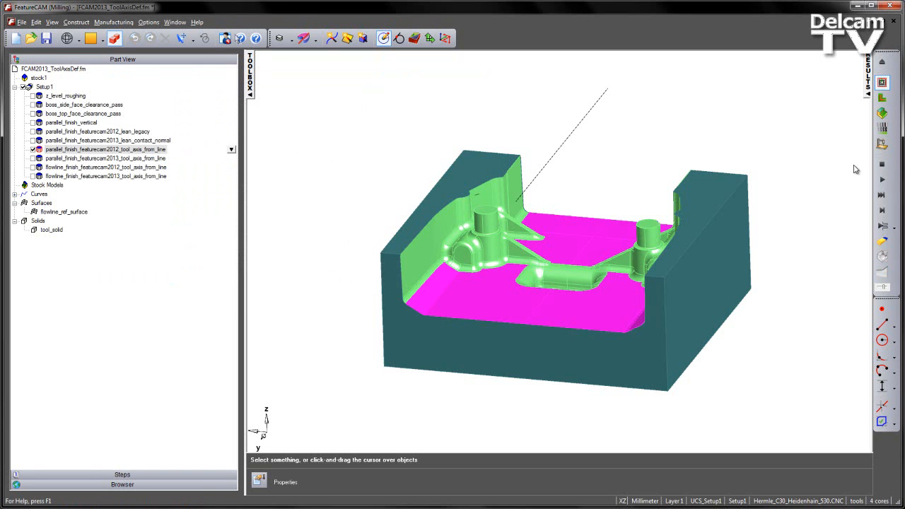
pyautogui.click(883, 210)
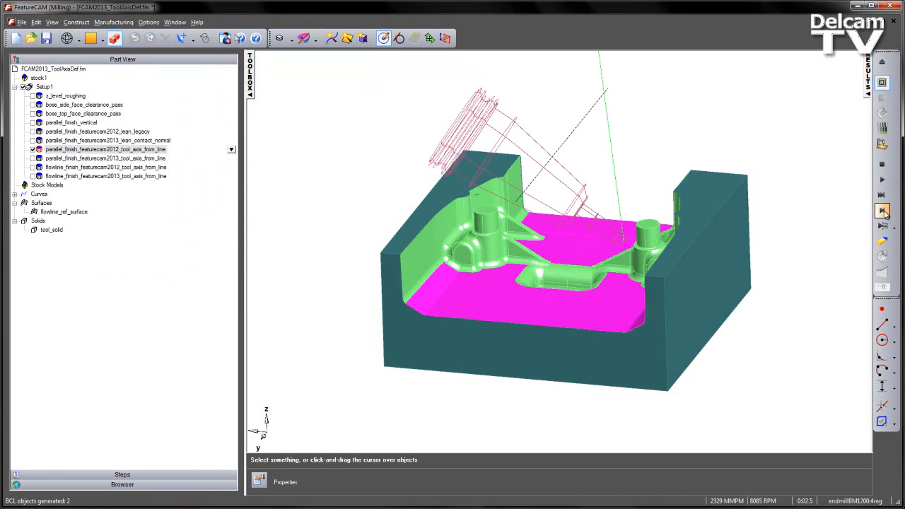
pyautogui.moveTo(746, 269); pyautogui.dragTo(738, 261, button='middle')
pyautogui.hotkey('ctrl', '8')
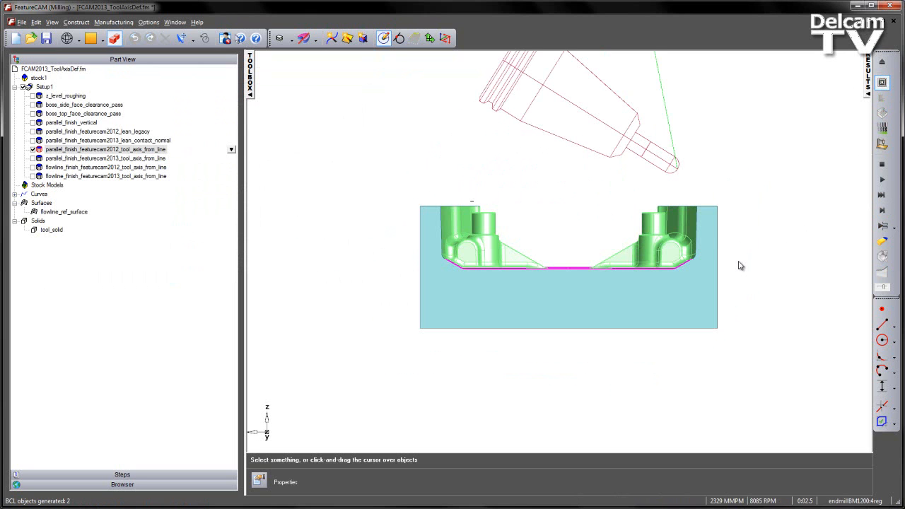
pyautogui.keyDown('shift'); pyautogui.moveTo(765, 214); pyautogui.dragTo(756, 266, button='middle'); pyautogui.keyUp('shift')
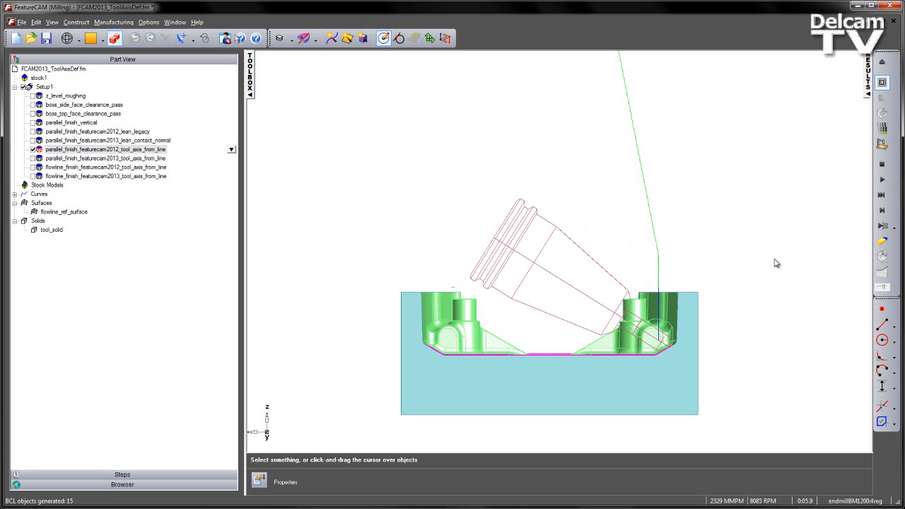
pyautogui.moveTo(772, 267); pyautogui.dragTo(471, 229, button='middle')
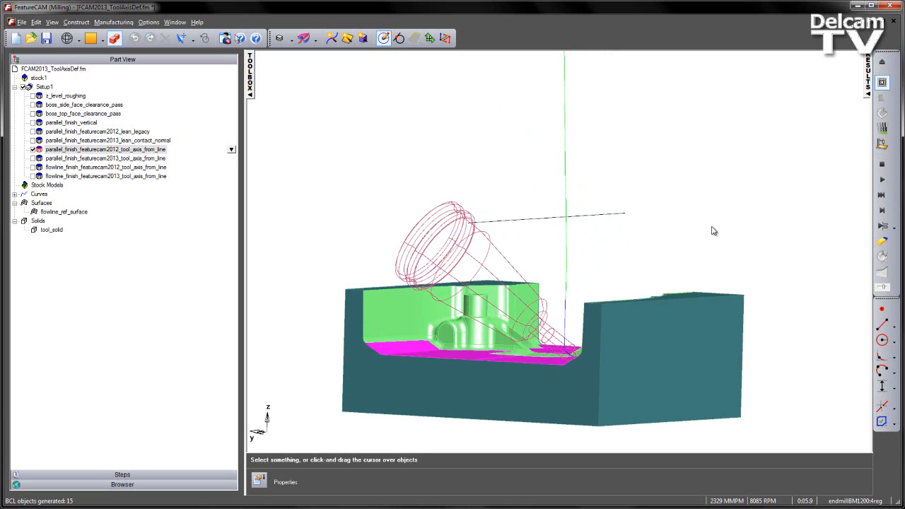
pyautogui.moveTo(696, 225); pyautogui.dragTo(586, 236, button='middle')
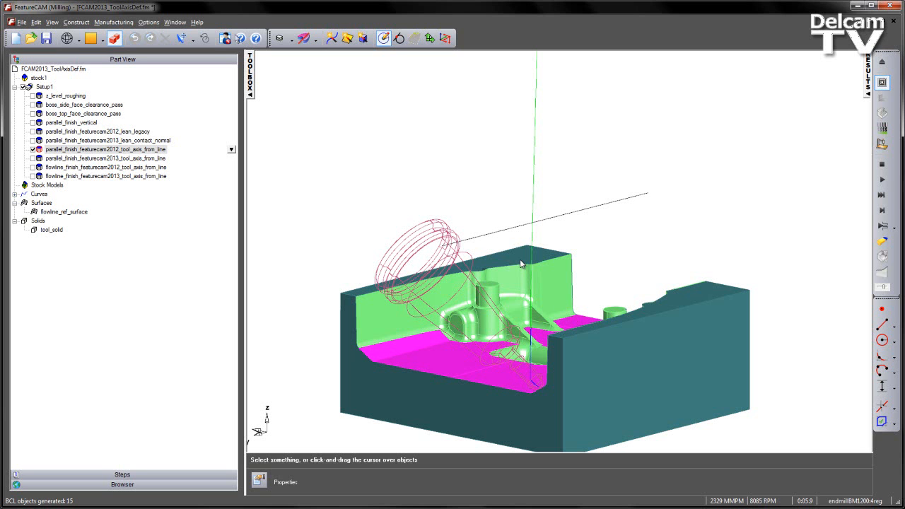
# Step: Advance the centerline simulation through further toolpath moves, examine the tool orientation at an angle, and stop the simulation
pyautogui.press('space')
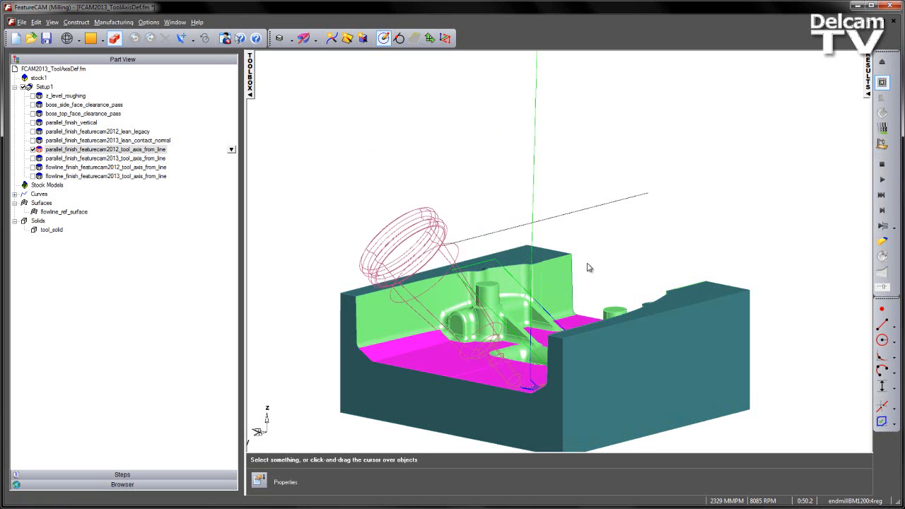
pyautogui.scroll(-3, 588, 268)
pyautogui.moveTo(686, 303); pyautogui.dragTo(578, 310, button='middle')
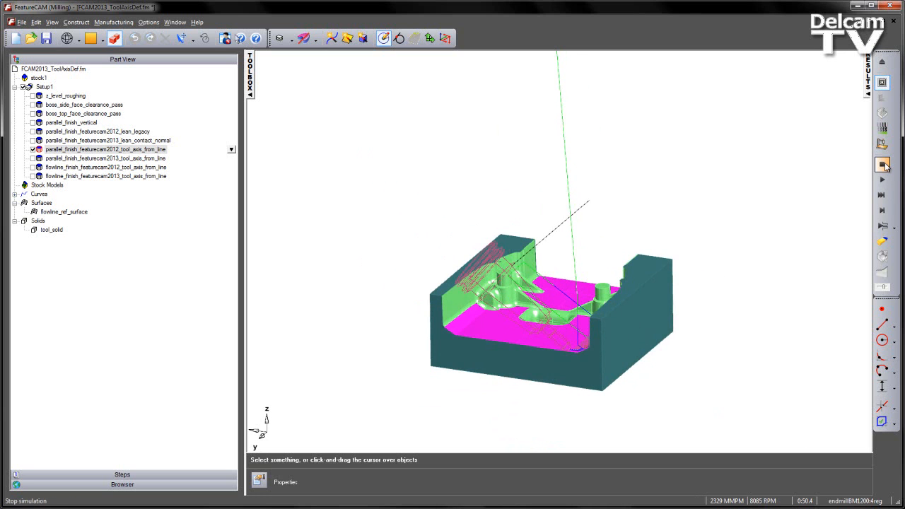
pyautogui.click(884, 164)
pyautogui.click(442, 282)
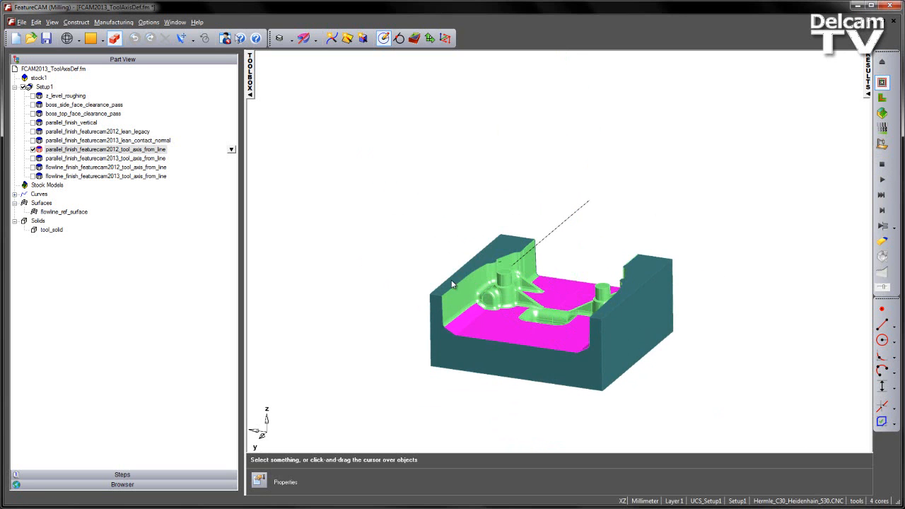
# Step: Run parallel_finish_featurecam2012_tool_axis_from_line as a 3D solid simulation, inspect the machined part up close, and end the simulation
pyautogui.click(881, 181)
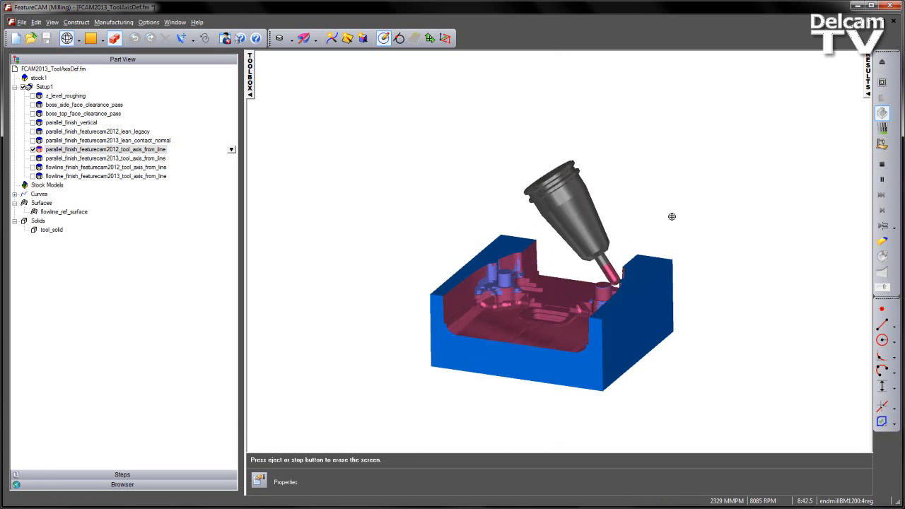
pyautogui.scroll(2, 672, 217)
pyautogui.scroll(2, 672, 216)
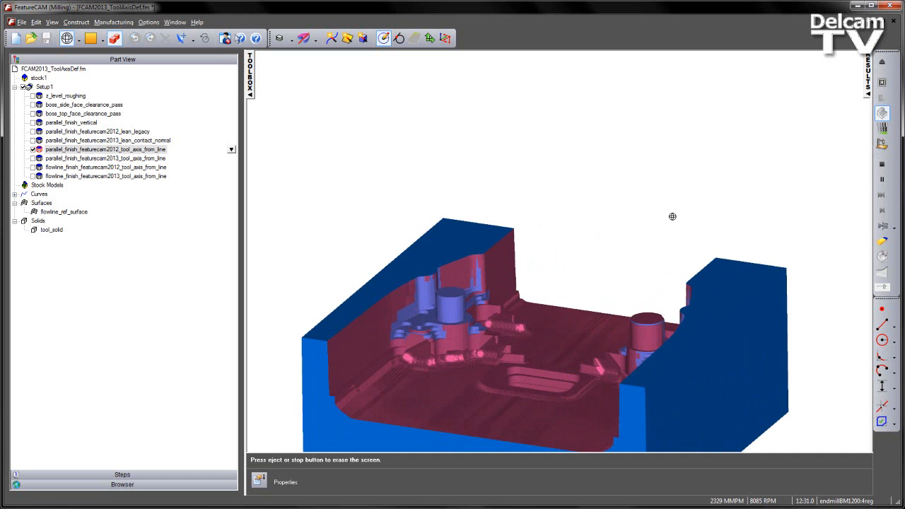
pyautogui.moveTo(653, 233); pyautogui.dragTo(634, 259)
pyautogui.scroll(-2, 643, 244)
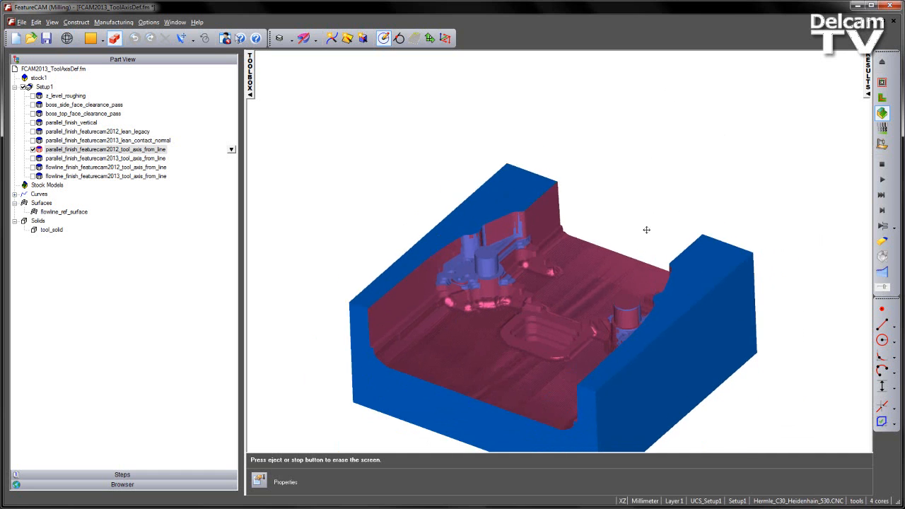
pyautogui.click(883, 164)
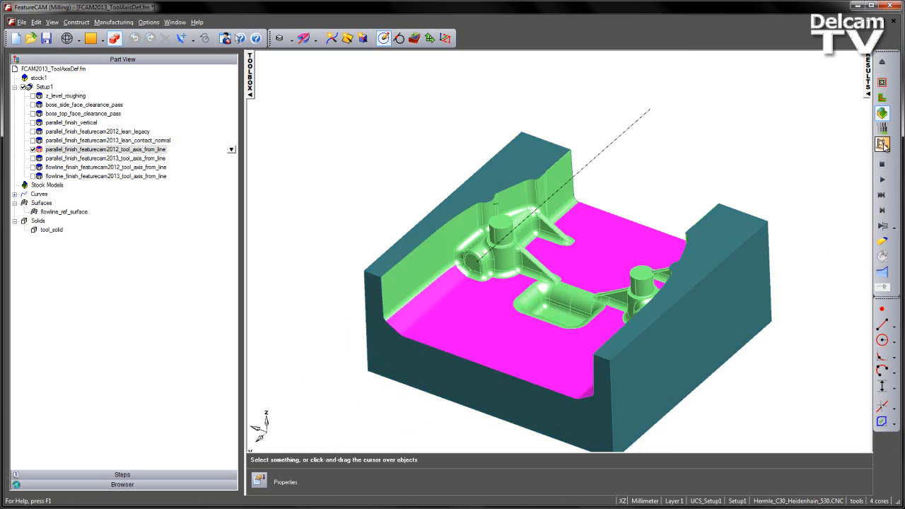
# Step: Run the machine simulation of parallel_finish_featurecam2012_tool_axis_from_line, watch the part on the rotary table, and end the simulation
pyautogui.click(884, 211)
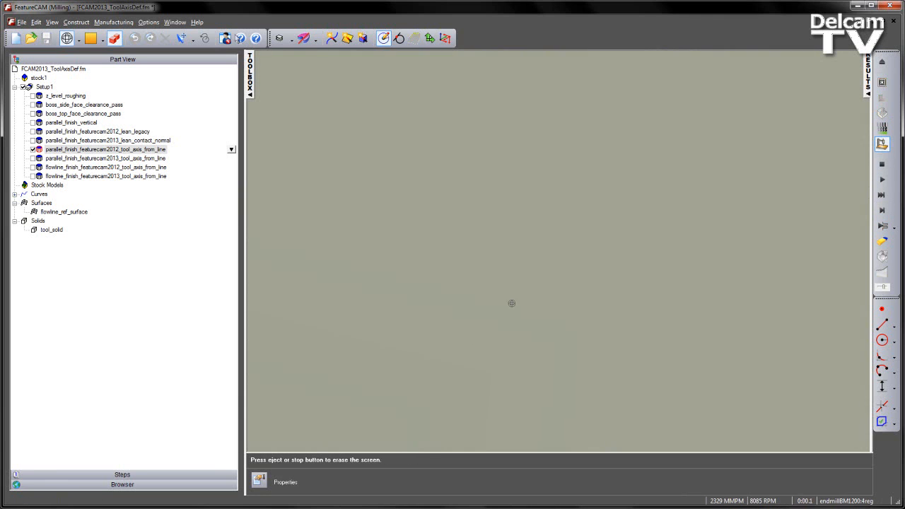
pyautogui.scroll(3, 737, 308)
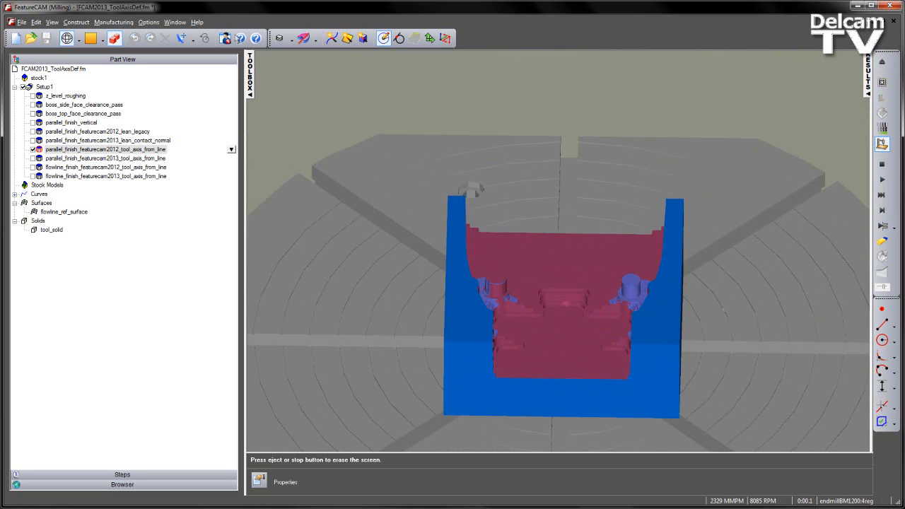
pyautogui.moveTo(716, 322); pyautogui.dragTo(696, 262, button='middle')
pyautogui.scroll(-1, 696, 261)
pyautogui.click(881, 179)
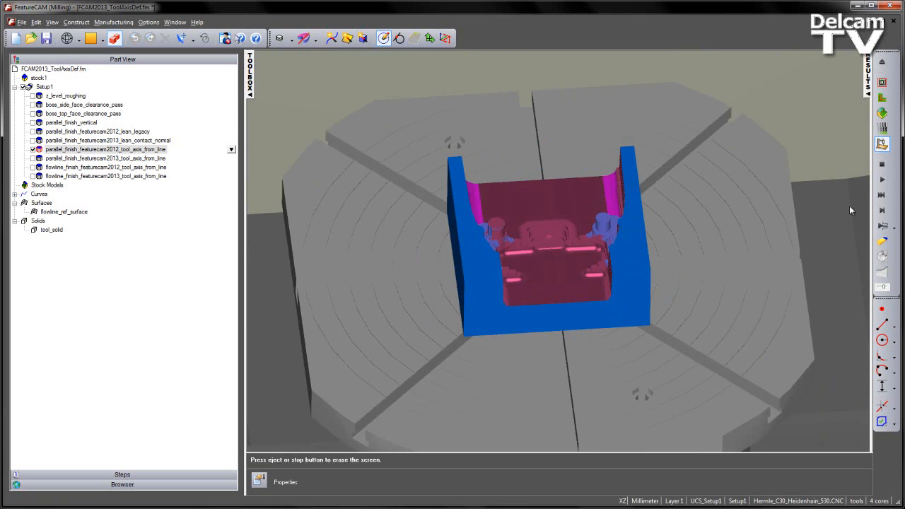
pyautogui.click(883, 165)
# Step: Check the 2D/3D shaded simulation options, including the gouge pause settings, and close the options
pyautogui.click(148, 22)
pyautogui.click(167, 56)
pyautogui.click(412, 162)
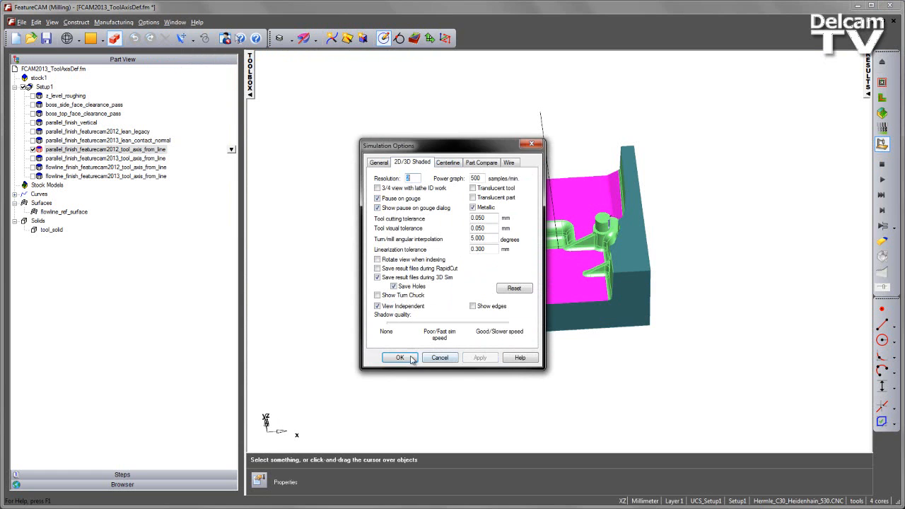
pyautogui.click(434, 358)
# Step: Rerun the machine simulation, acknowledge the possible gouge, inspect the spindle and stock from several angles, and end the simulation
pyautogui.click(882, 210)
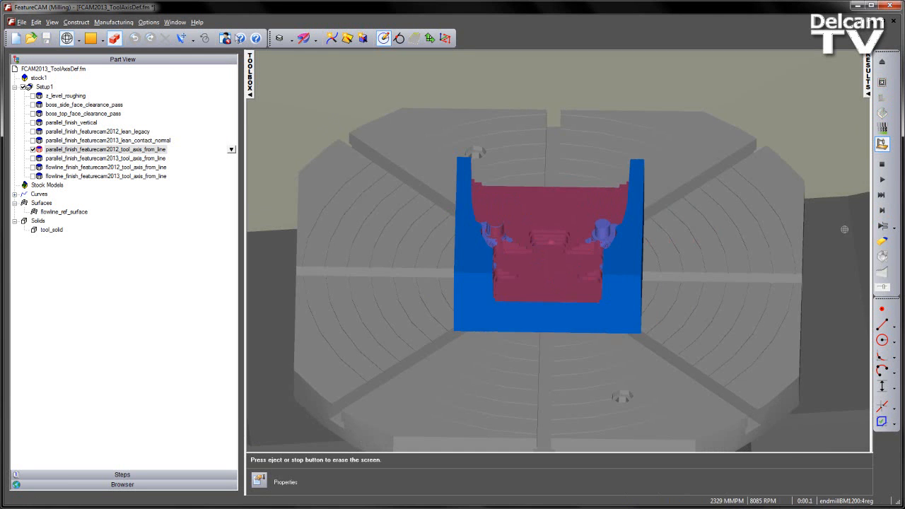
pyautogui.click(882, 181)
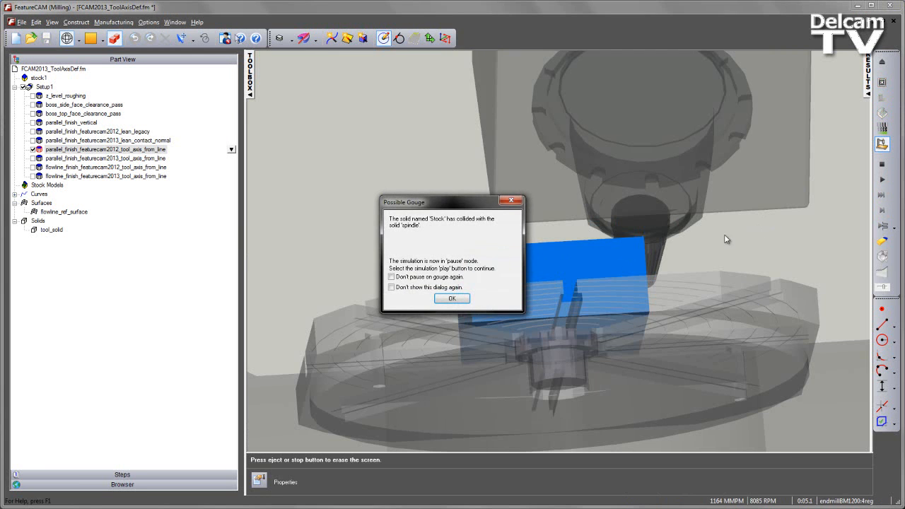
pyautogui.click(444, 300)
pyautogui.moveTo(755, 328); pyautogui.dragTo(456, 263, button='middle')
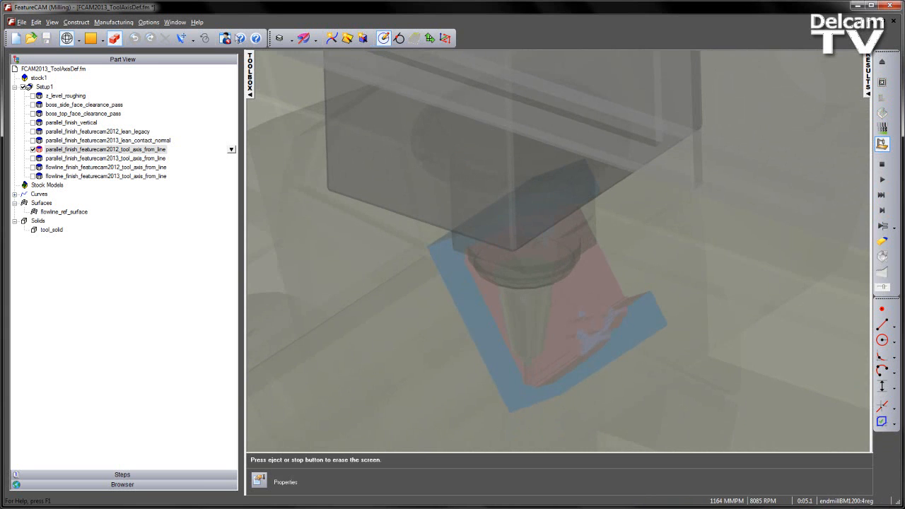
pyautogui.moveTo(524, 270); pyautogui.dragTo(637, 350, button='middle')
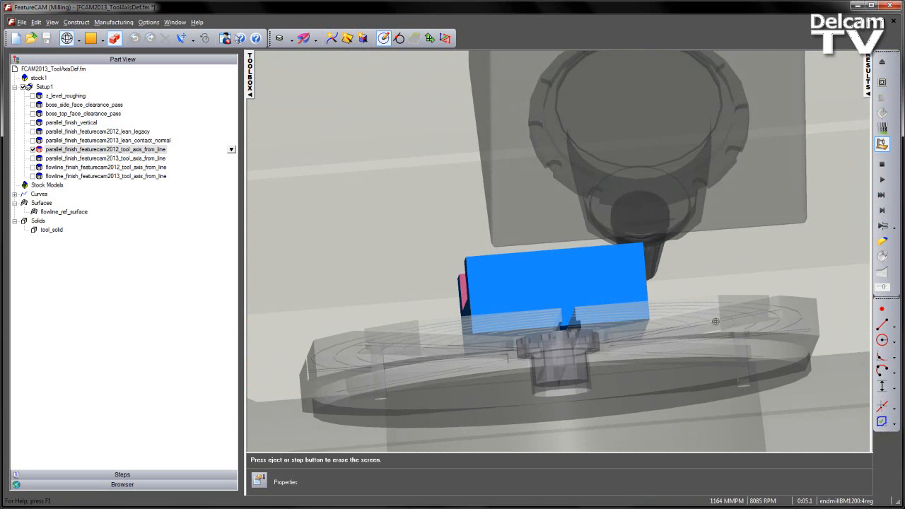
pyautogui.click(880, 165)
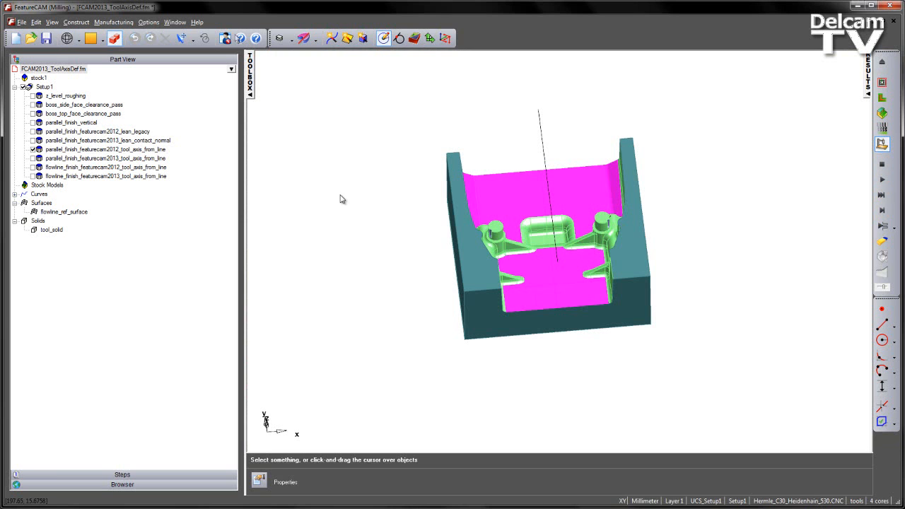
# Step: Exclude parallel_finish_featurecam2012_tool_axis_from_line, include parallel_finish_featurecam2013_tool_axis_from_line instead, and open the properties of its parallel operation
pyautogui.click(33, 158)
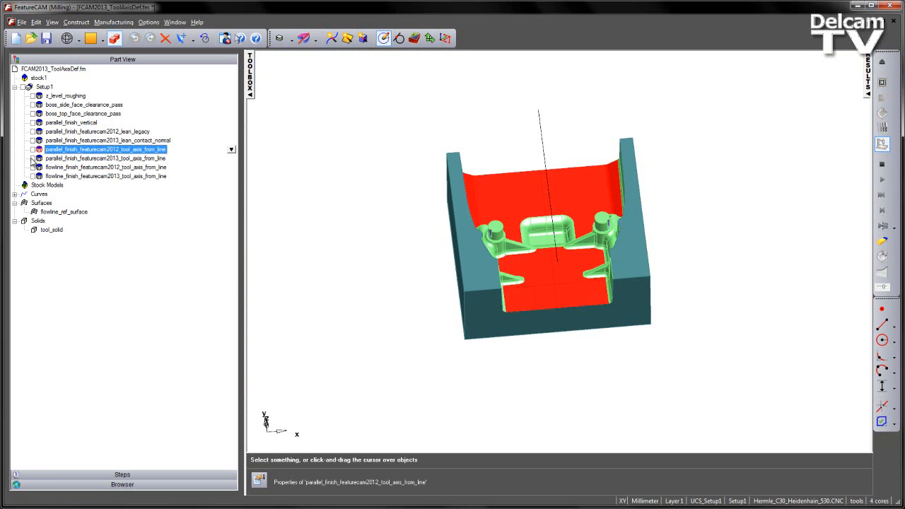
pyautogui.click(80, 160)
pyautogui.doubleClick(83, 163)
pyautogui.click(87, 104)
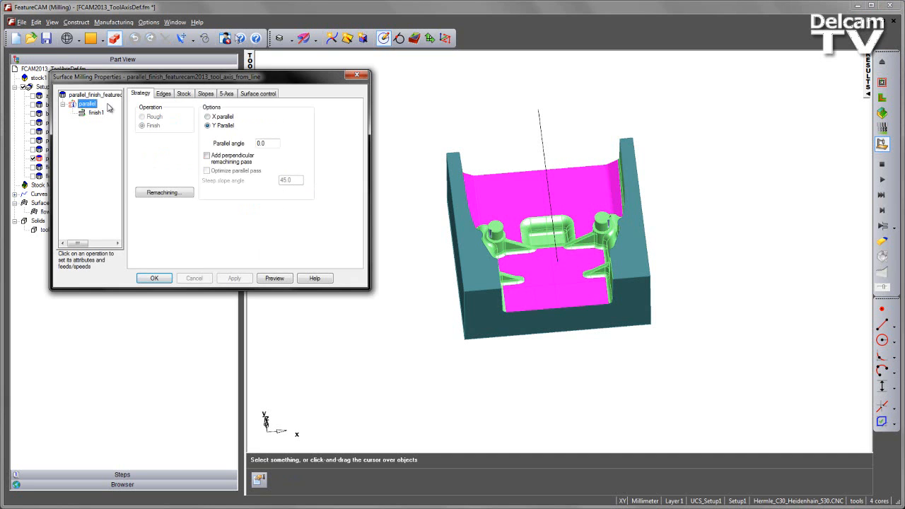
# Step: Review the 5-axis settings of the parallel operation, including the available multi-axis From/To options, and close the properties
pyautogui.click(225, 93)
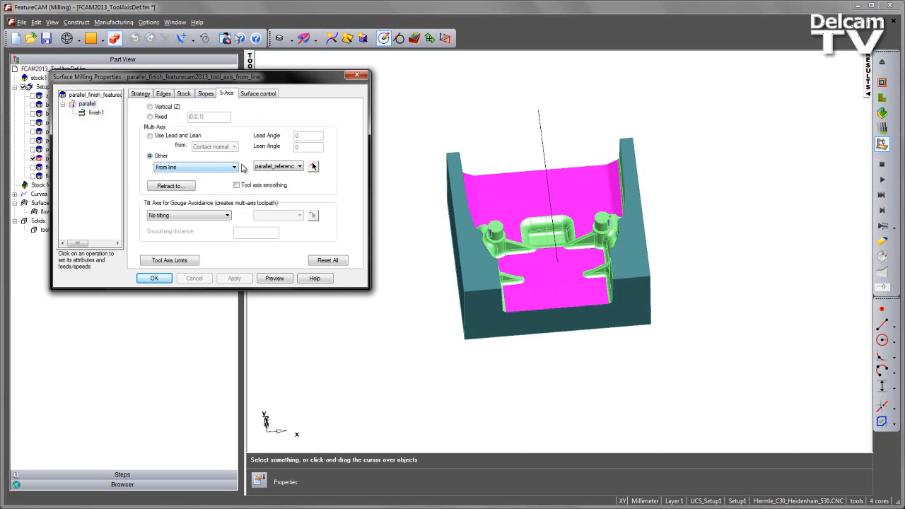
pyautogui.click(236, 169)
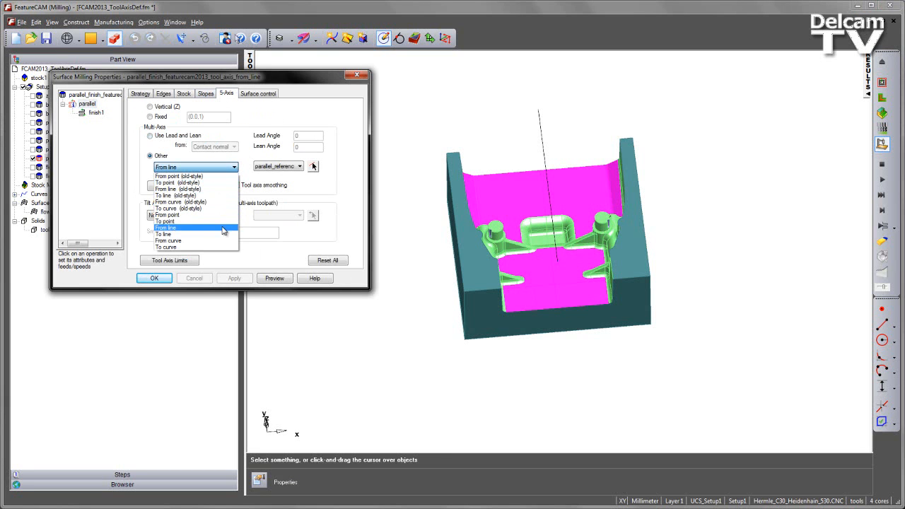
pyautogui.click(355, 161)
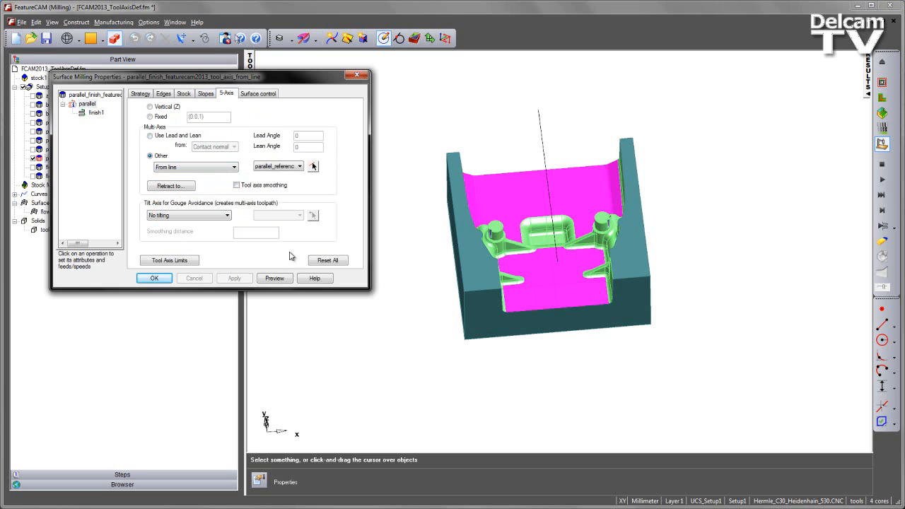
pyautogui.click(357, 77)
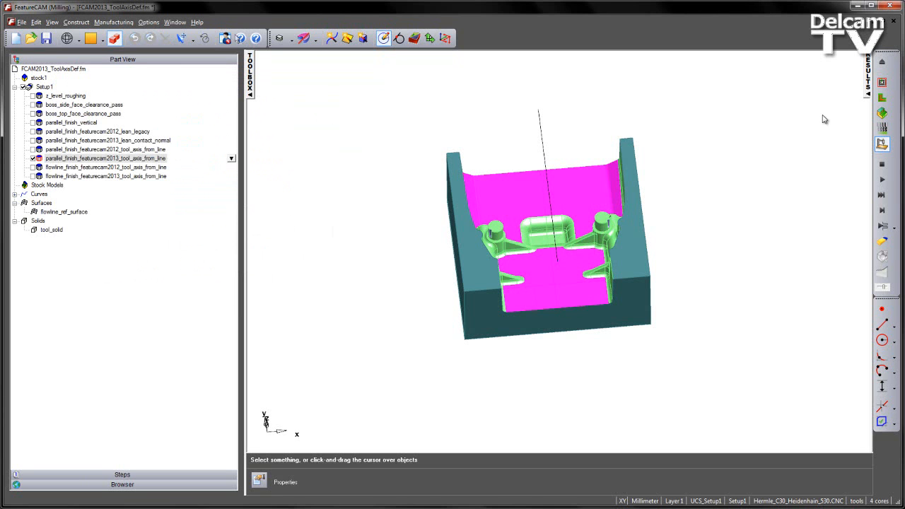
# Step: Run the centerline simulation of parallel_finish_featurecam2013_tool_axis_from_line, inspect the tilted tool from the front and in 3D, and end the simulation
pyautogui.click(884, 83)
pyautogui.click(884, 210)
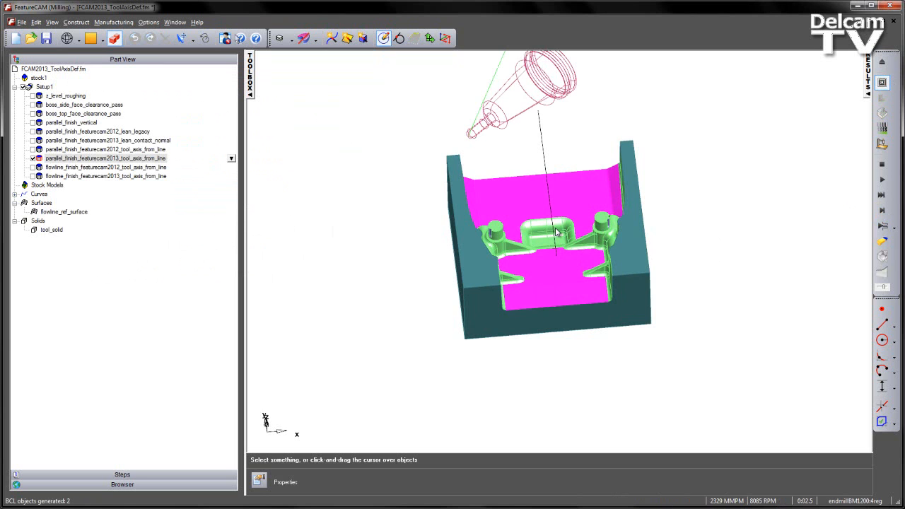
pyautogui.hotkey('ctrl', '8')
pyautogui.scroll(3, 588, 229)
pyautogui.keyDown('shift'); pyautogui.moveTo(608, 204); pyautogui.dragTo(558, 235, button='middle'); pyautogui.keyUp('shift')
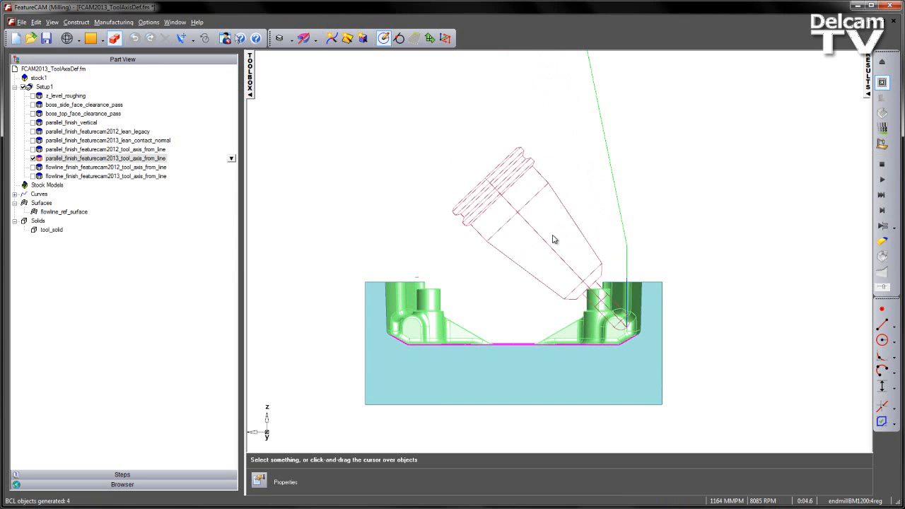
pyautogui.moveTo(630, 258); pyautogui.dragTo(431, 242, button='middle')
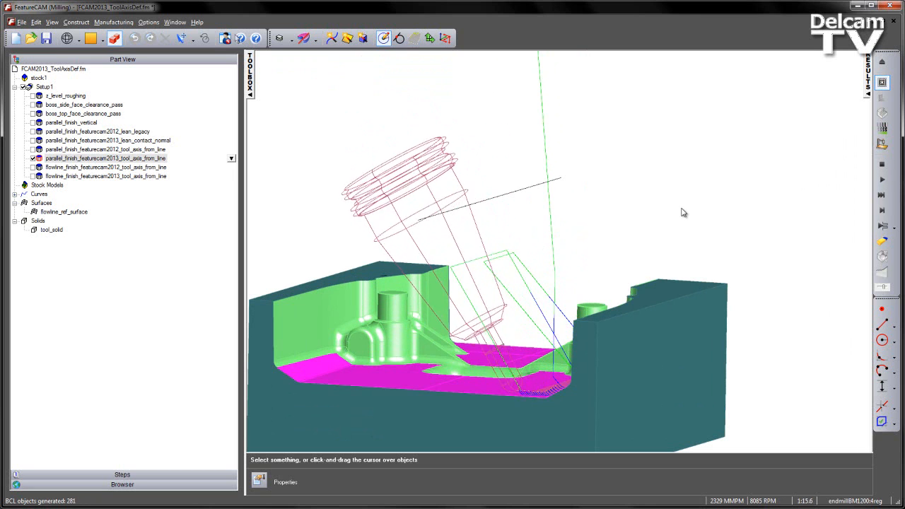
pyautogui.moveTo(693, 198); pyautogui.dragTo(604, 259, button='middle')
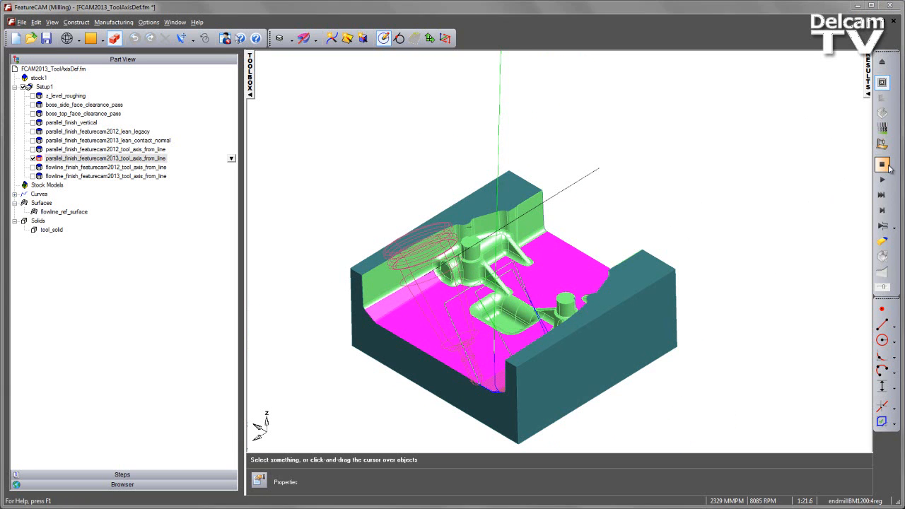
pyautogui.click(883, 164)
pyautogui.press('Return')
# Step: Run the 3D shaded simulation of parallel_finish_featurecam2013_tool_axis_from_line and inspect the machined stock from the opposite side
pyautogui.click(884, 114)
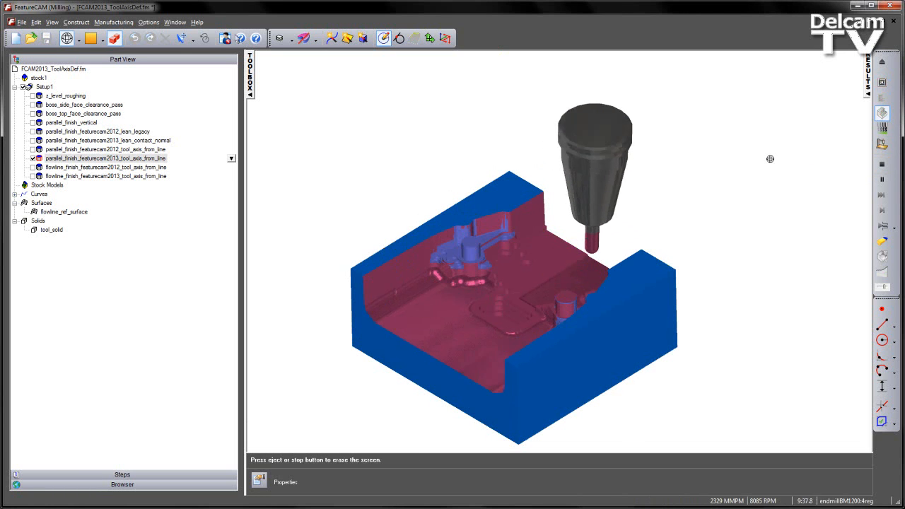
pyautogui.moveTo(423, 286); pyautogui.dragTo(747, 237)
pyautogui.moveTo(534, 212); pyautogui.dragTo(540, 336, button='middle')
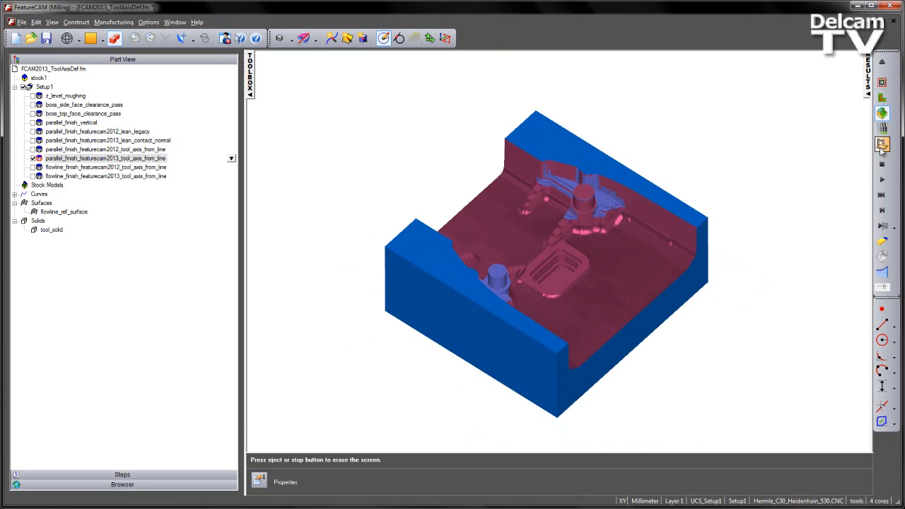
# Step: Run the machine simulation of parallel_finish_featurecam2013_tool_axis_from_line on the rotary table, and end it
pyautogui.click(882, 150)
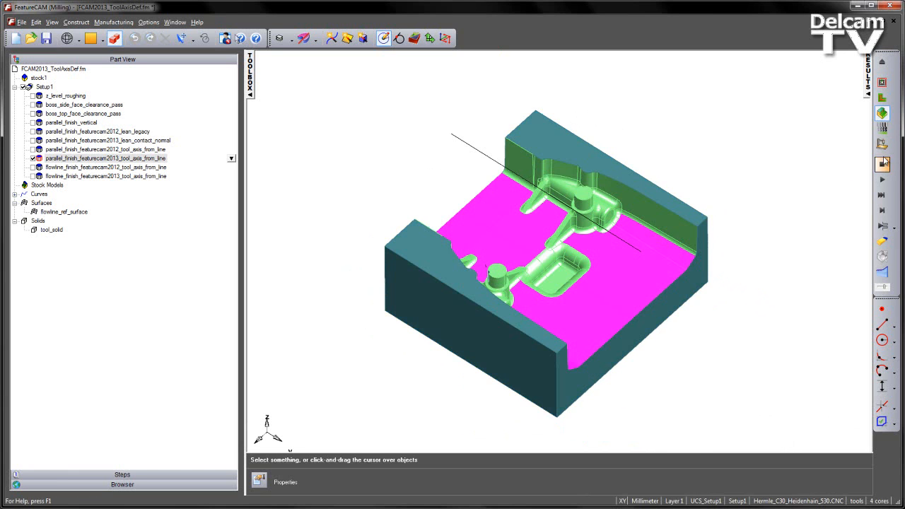
pyautogui.click(883, 210)
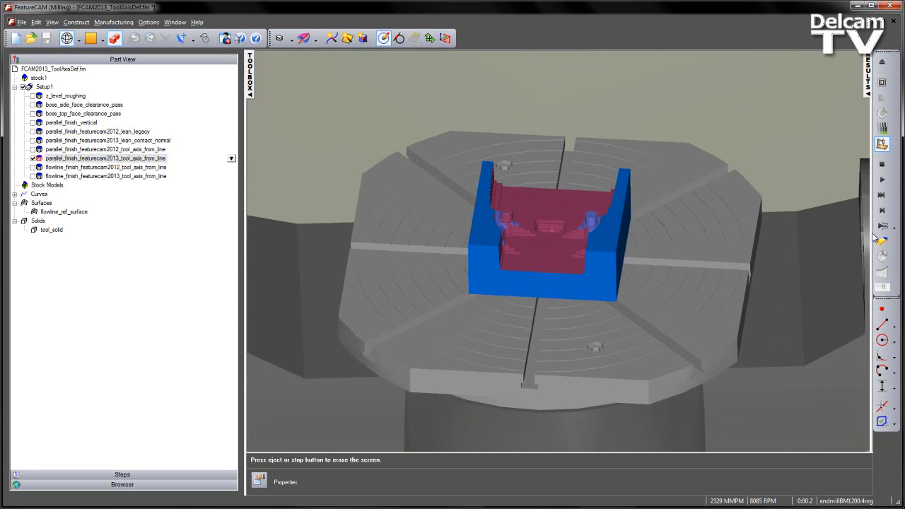
pyautogui.click(882, 181)
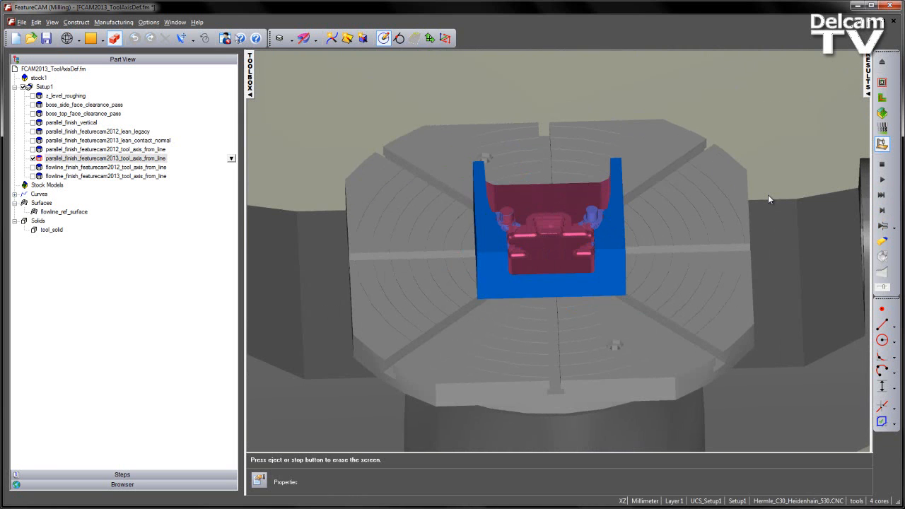
pyautogui.click(882, 165)
# Step: Exclude parallel_finish_featurecam2013_tool_axis_from_line from Setup1 and highlight the slot surface on the boss used by the flowline finish features
pyautogui.scroll(6, 673, 229)
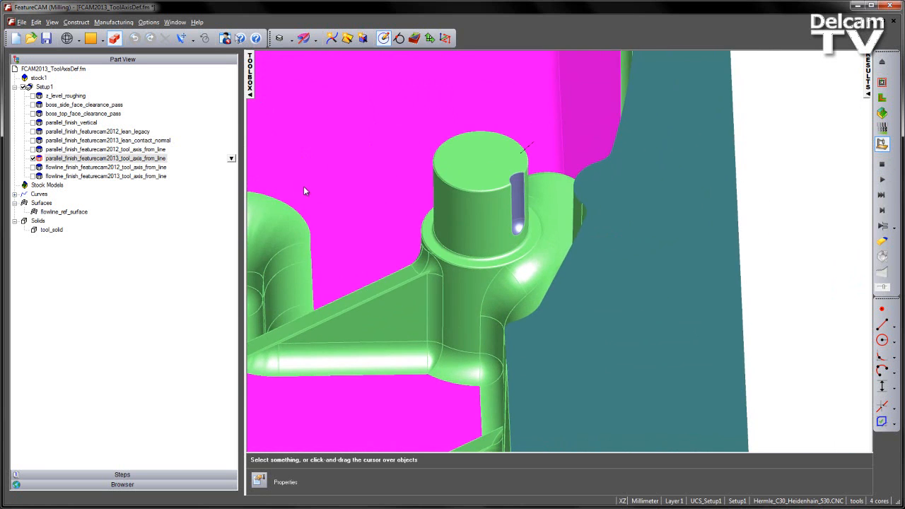
pyautogui.click(32, 159)
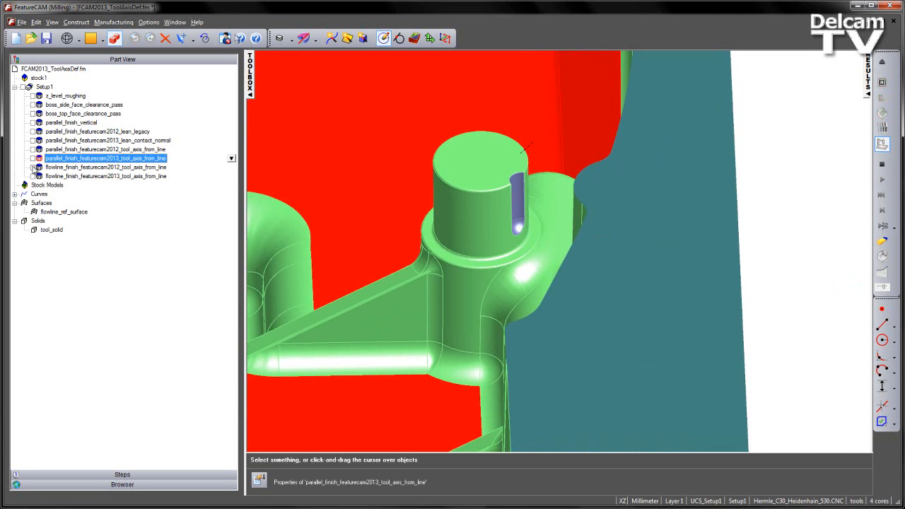
pyautogui.click(93, 167)
pyautogui.click(92, 177)
pyautogui.click(94, 169)
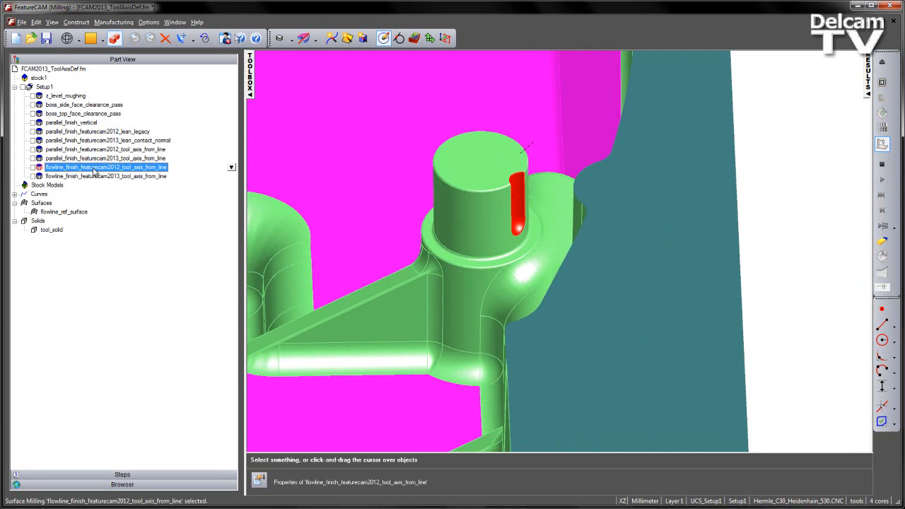
# Step: Highlight flowline_ref_surface beside the boss slot, and include flowline_finish_featurecam2012_tool_axis_from_line in Setup1
pyautogui.click(14, 202)
pyautogui.click(14, 203)
pyautogui.click(62, 212)
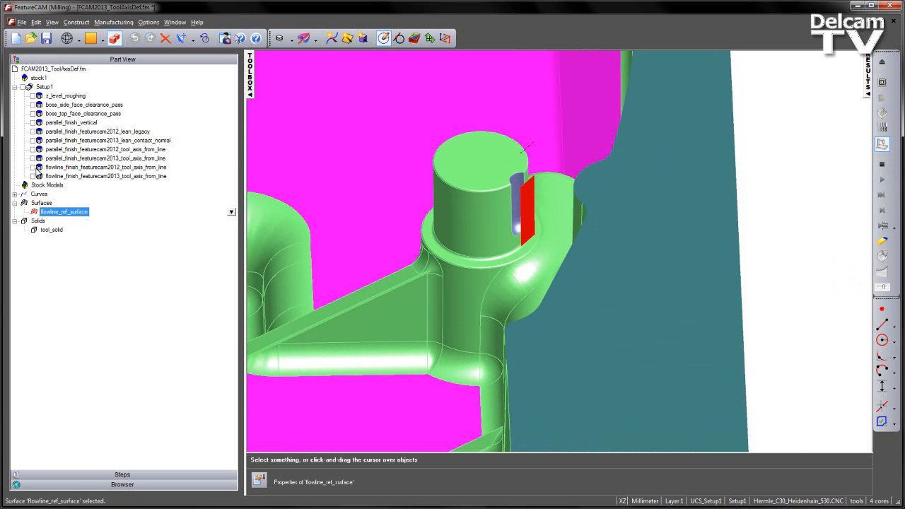
pyautogui.click(40, 168)
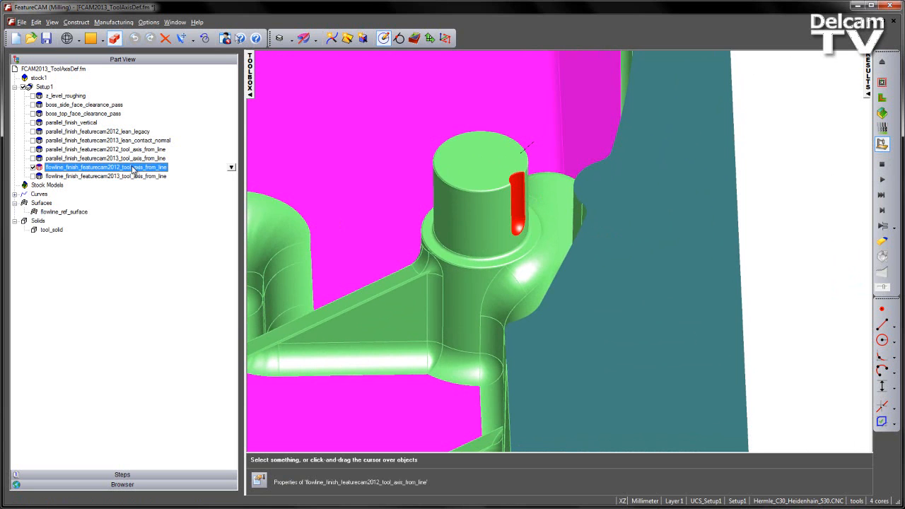
# Step: Run the centerline simulation of flowline_finish_featurecam2012_tool_axis_from_line, inspect the tool at the boss slot from several angles, and end the simulation
pyautogui.click(883, 99)
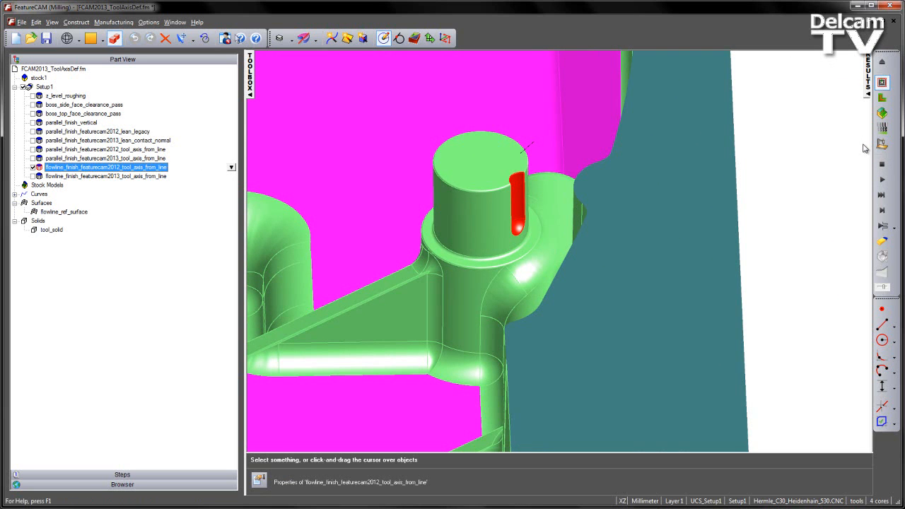
pyautogui.click(882, 210)
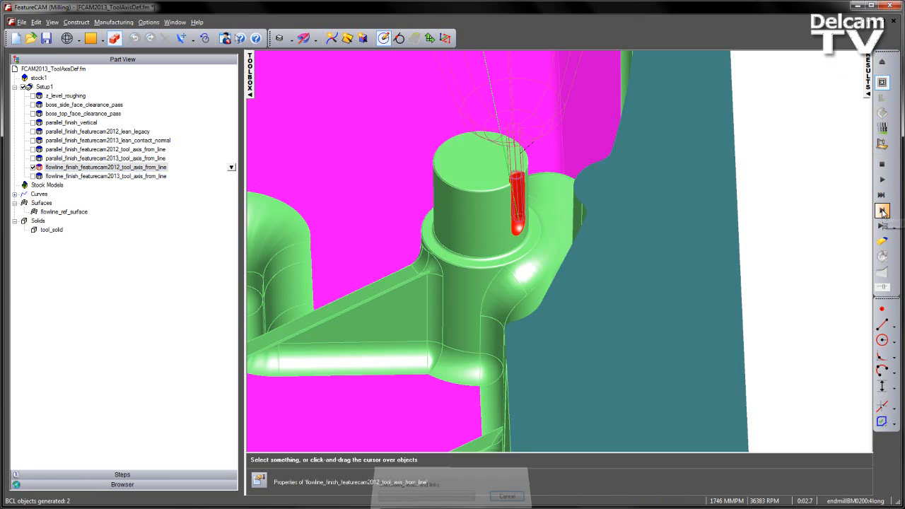
pyautogui.moveTo(793, 223); pyautogui.dragTo(825, 192, button='middle')
pyautogui.scroll(4, 564, 150)
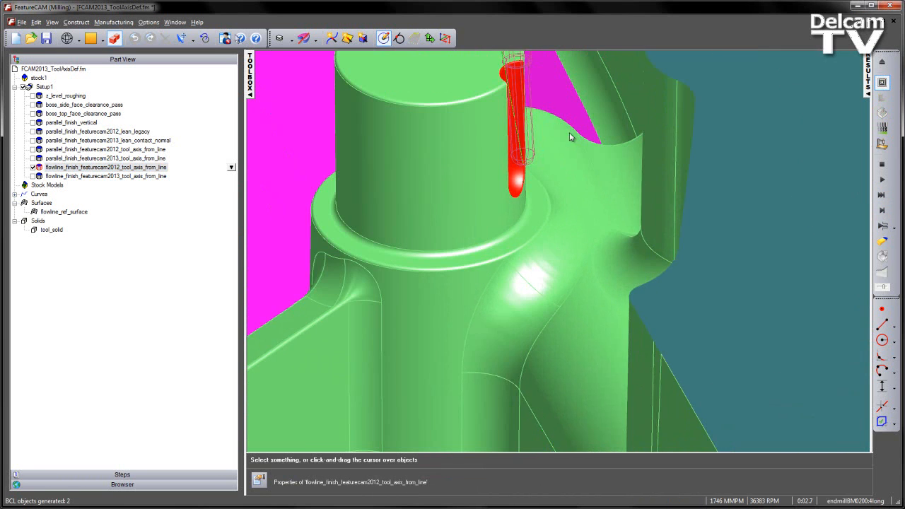
pyautogui.keyDown('shift'); pyautogui.moveTo(555, 90); pyautogui.dragTo(569, 164, button='middle'); pyautogui.keyUp('shift')
pyautogui.moveTo(543, 116); pyautogui.dragTo(567, 152, button='middle')
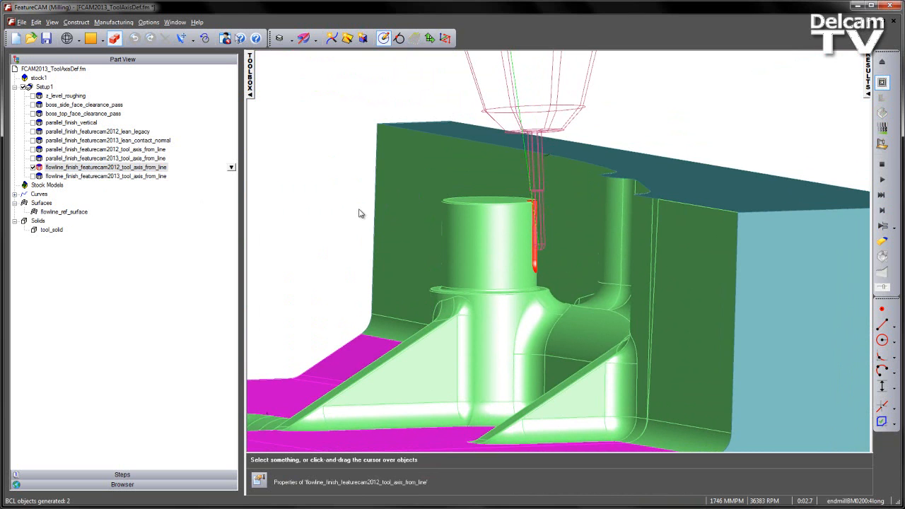
pyautogui.moveTo(563, 136); pyautogui.dragTo(582, 176, button='middle')
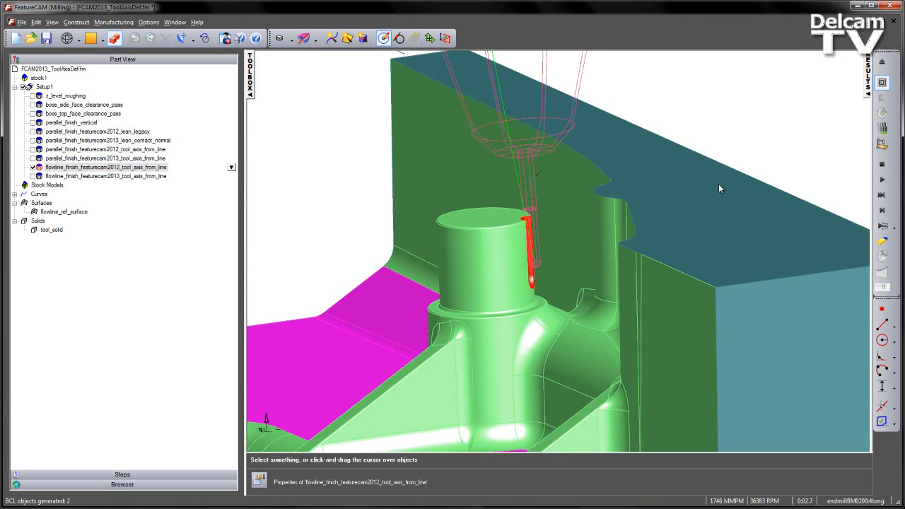
pyautogui.click(883, 181)
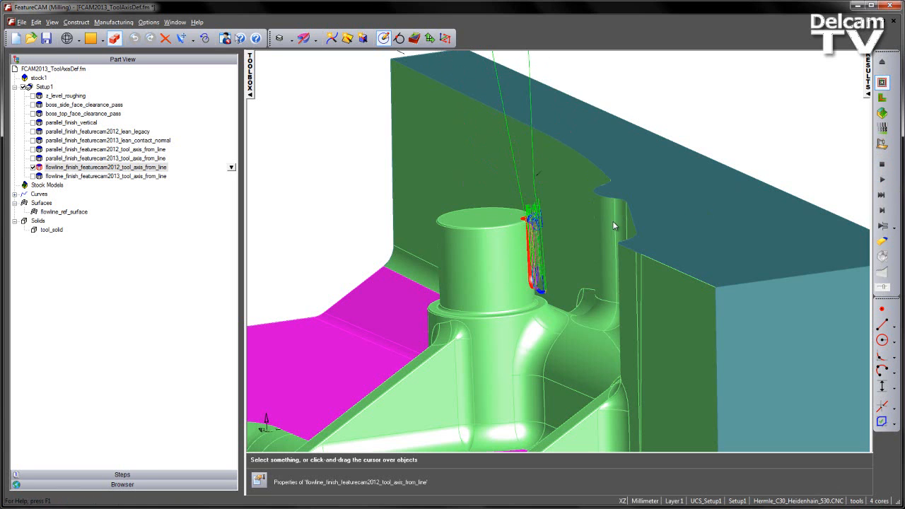
pyautogui.click(884, 164)
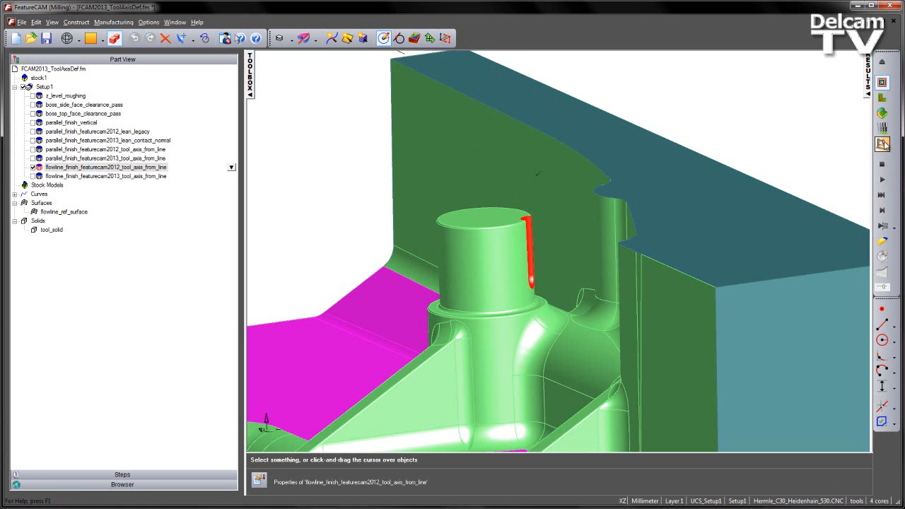
# Step: Run the machine simulation of flowline_finish_featurecam2012_tool_axis_from_line, acknowledge the possible gouges, inspect the holder near the boss, and end the simulation
pyautogui.click(884, 144)
pyautogui.click(884, 211)
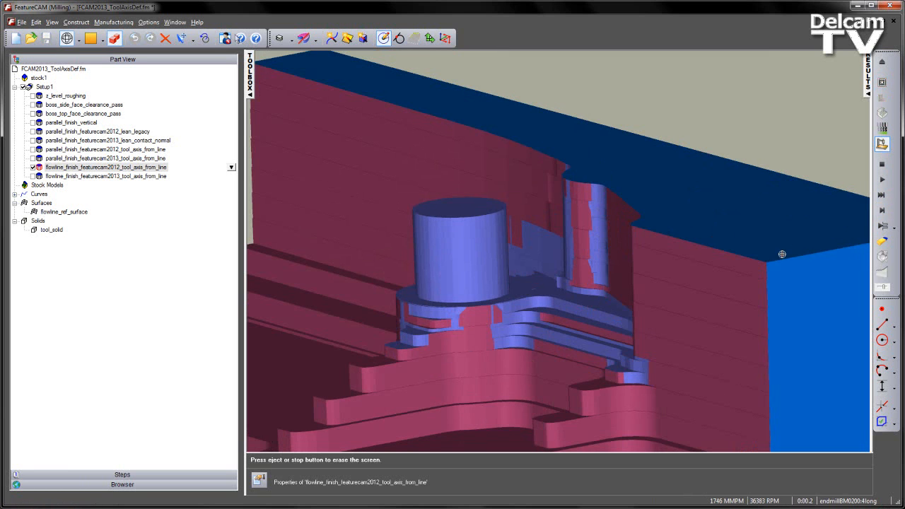
pyautogui.moveTo(796, 248); pyautogui.dragTo(773, 262)
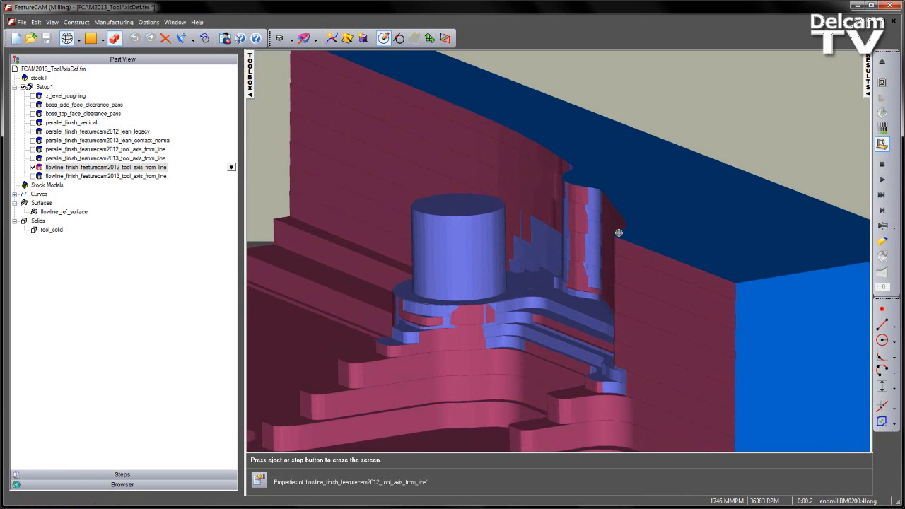
pyautogui.scroll(-5, 619, 232)
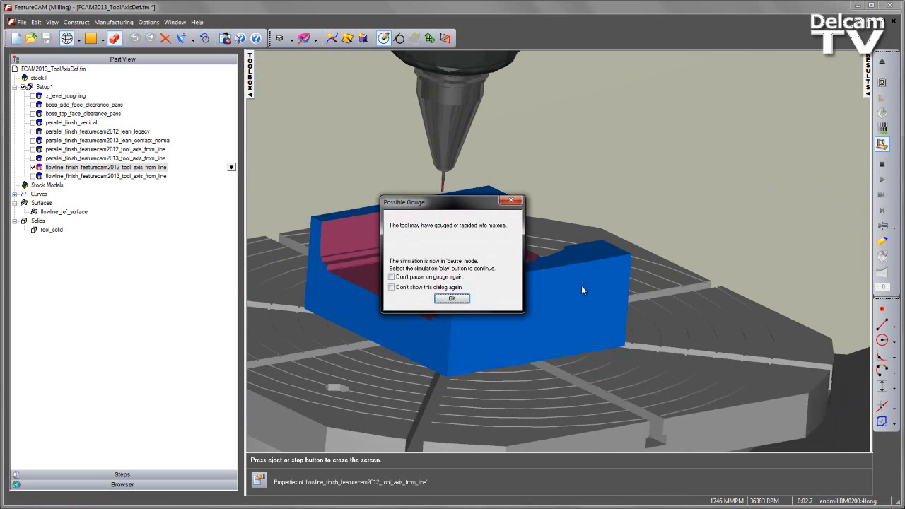
pyautogui.click(454, 299)
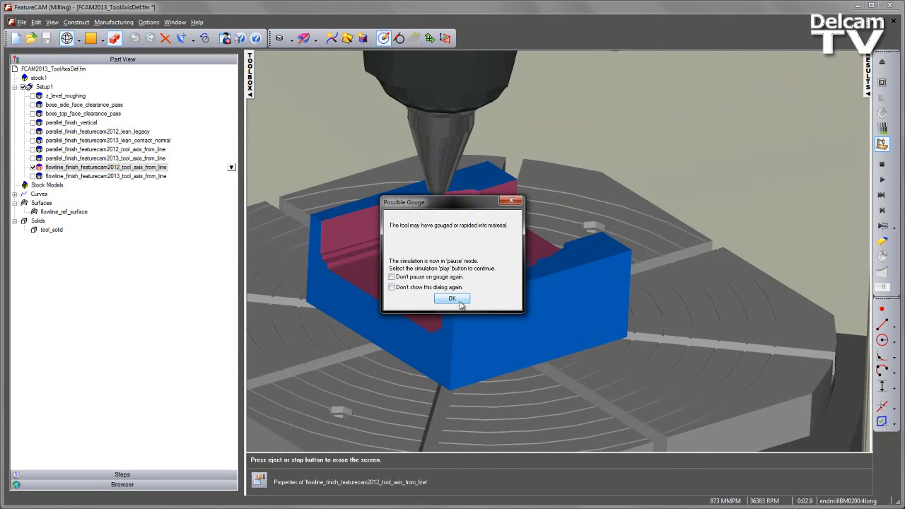
pyautogui.click(452, 299)
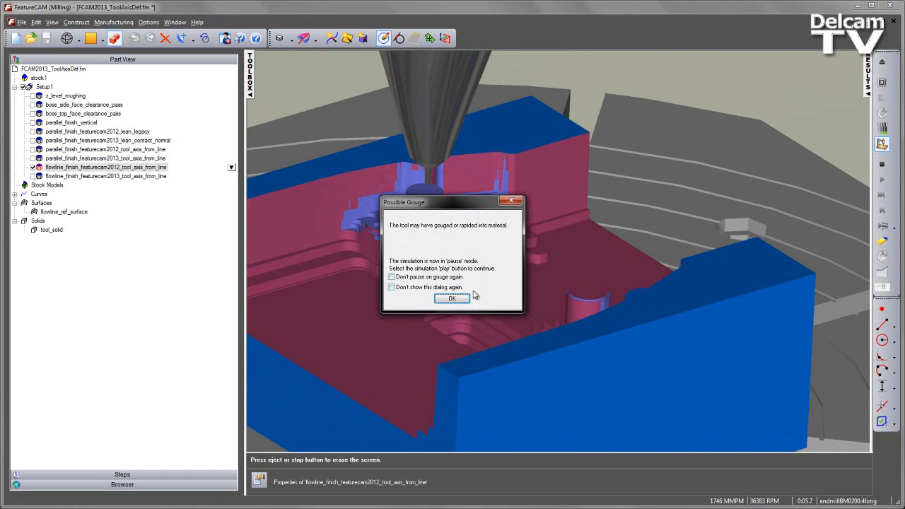
pyautogui.click(451, 299)
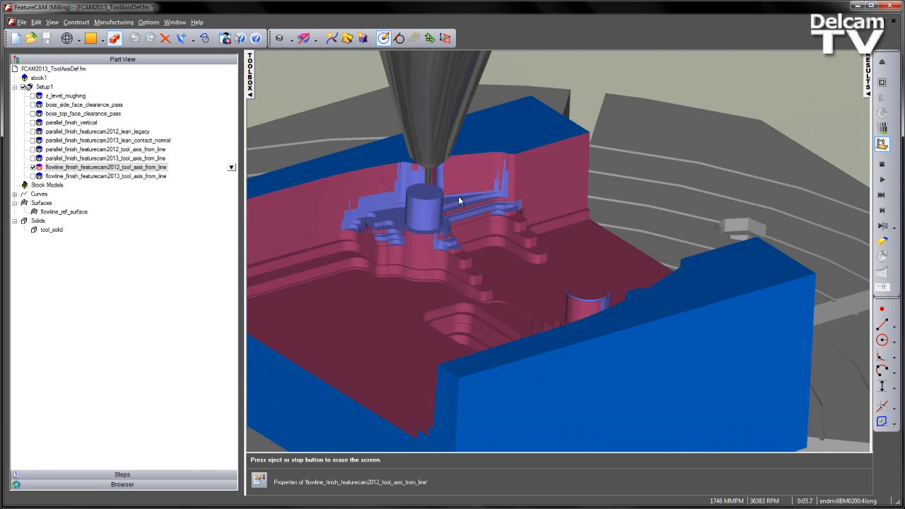
pyautogui.click(886, 166)
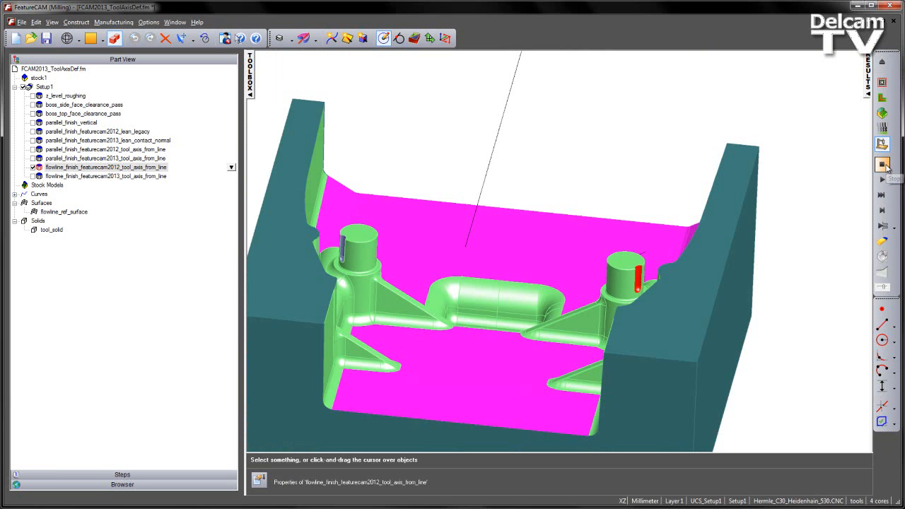
# Step: Replace flowline_finish_featurecam2012_tool_axis_from_line with flowline_finish_featurecam2013_tool_axis_from_line as the included feature, and open its flowline operation's 5-axis settings
pyautogui.click(401, 126)
pyautogui.click(60, 169)
pyautogui.doubleClick(39, 176)
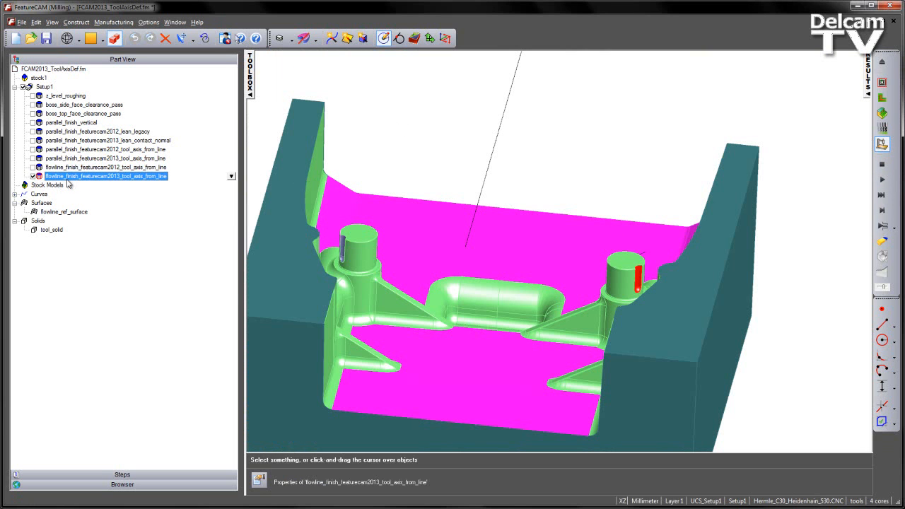
pyautogui.click(87, 104)
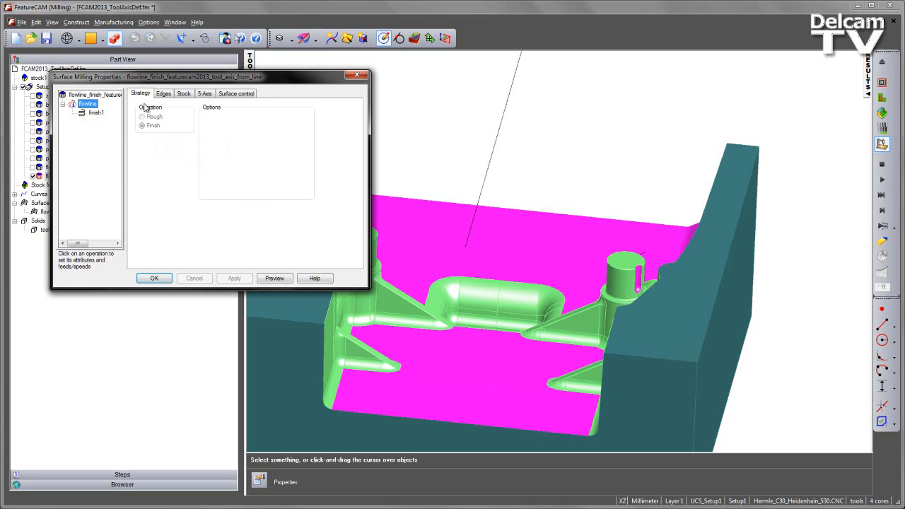
pyautogui.click(205, 94)
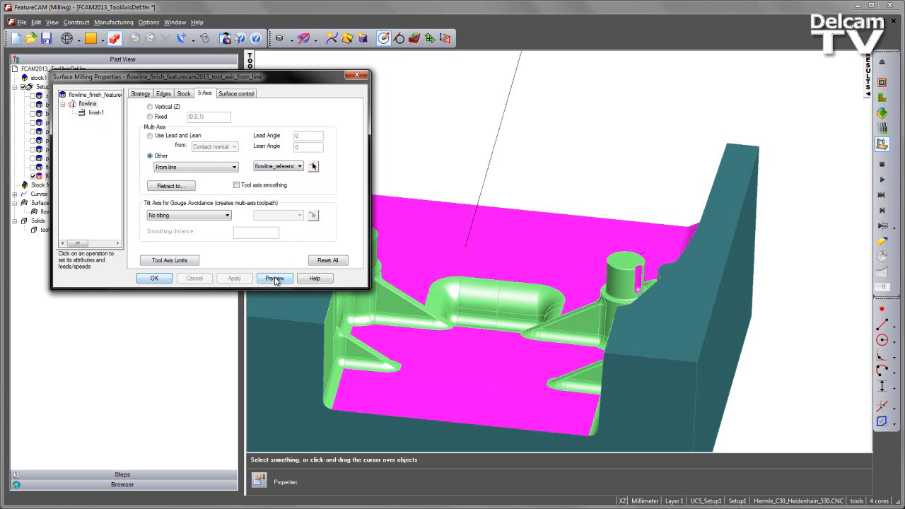
# Step: Close the 5-axis settings, run the centerline simulation of flowline_finish_featurecam2013_tool_axis_from_line, and inspect the tool at the boss slot before ending it
pyautogui.click(192, 278)
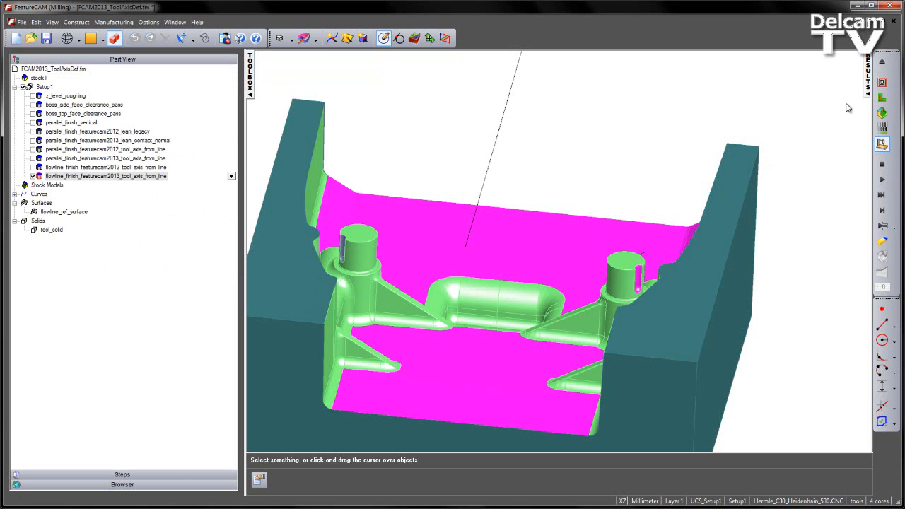
pyautogui.click(885, 85)
pyautogui.click(884, 212)
pyautogui.moveTo(711, 263); pyautogui.dragTo(680, 256, button='middle')
pyautogui.scroll(4, 812, 229)
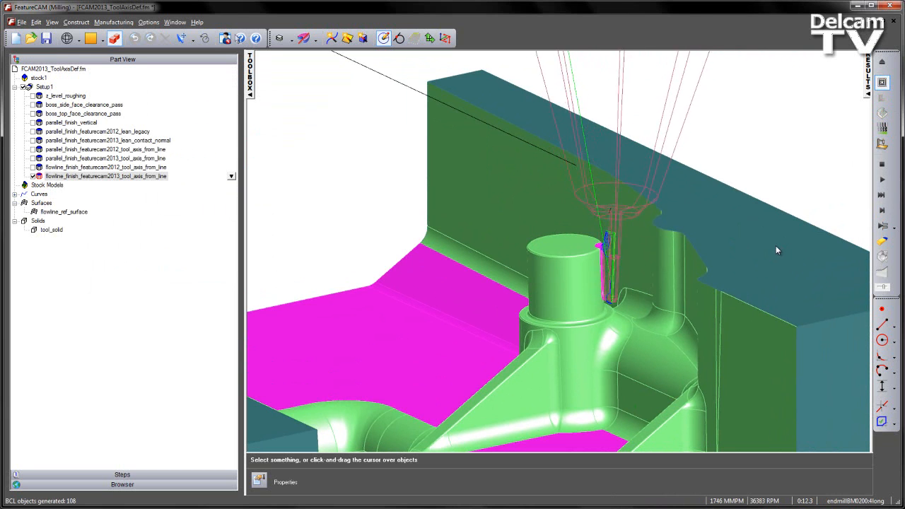
pyautogui.click(880, 185)
pyautogui.moveTo(771, 218); pyautogui.dragTo(732, 228, button='middle')
pyautogui.click(881, 165)
# Step: Run the machine simulation of flowline_finish_featurecam2013_tool_axis_from_line and inspect the machined slot on the boss up close
pyautogui.click(882, 145)
pyautogui.click(880, 178)
pyautogui.scroll(-2, 674, 253)
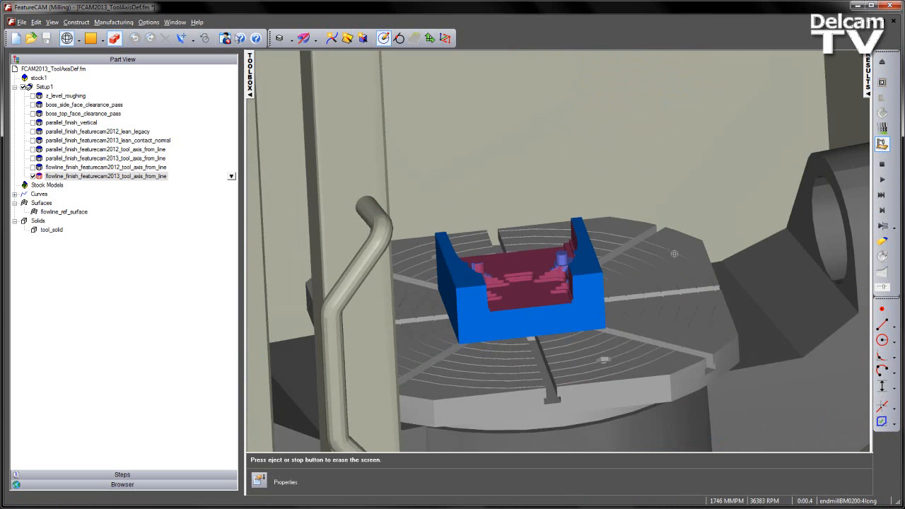
pyautogui.moveTo(793, 242); pyautogui.dragTo(766, 248, button='middle')
pyautogui.click(886, 183)
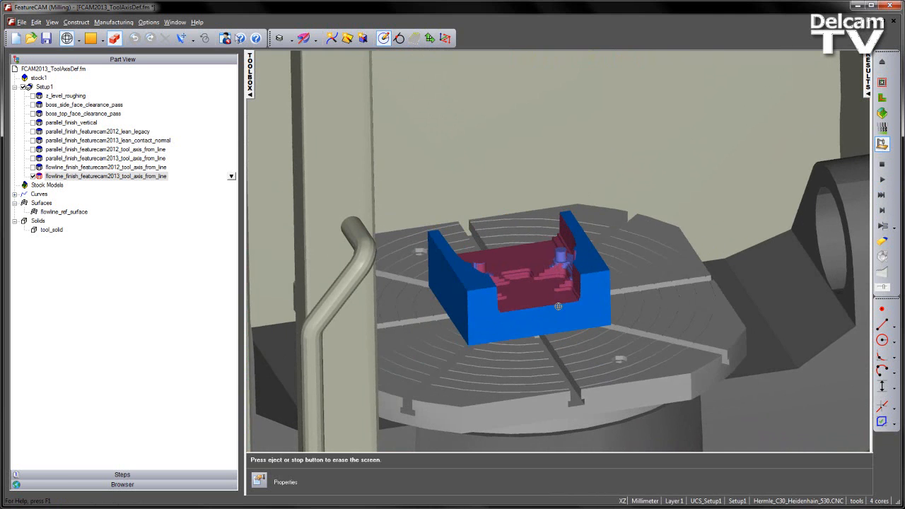
pyautogui.scroll(10, 559, 307)
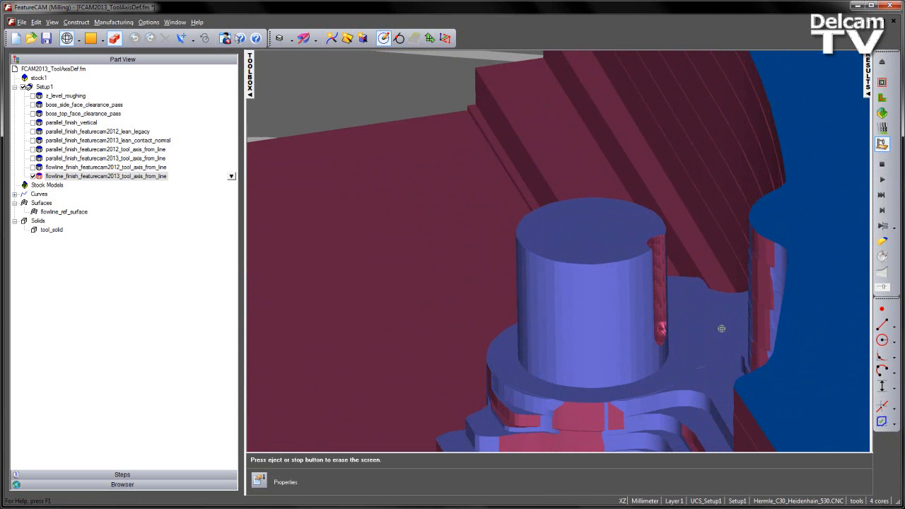
pyautogui.moveTo(727, 328); pyautogui.dragTo(723, 281, button='middle')
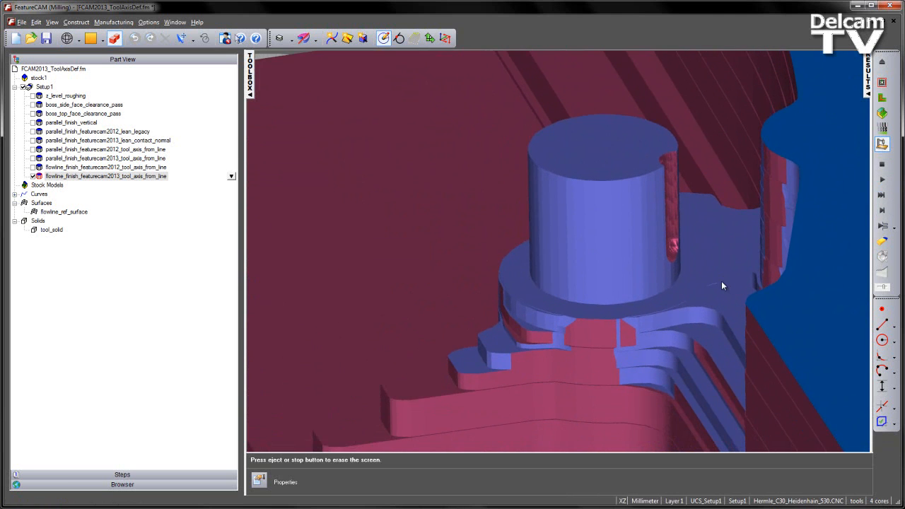